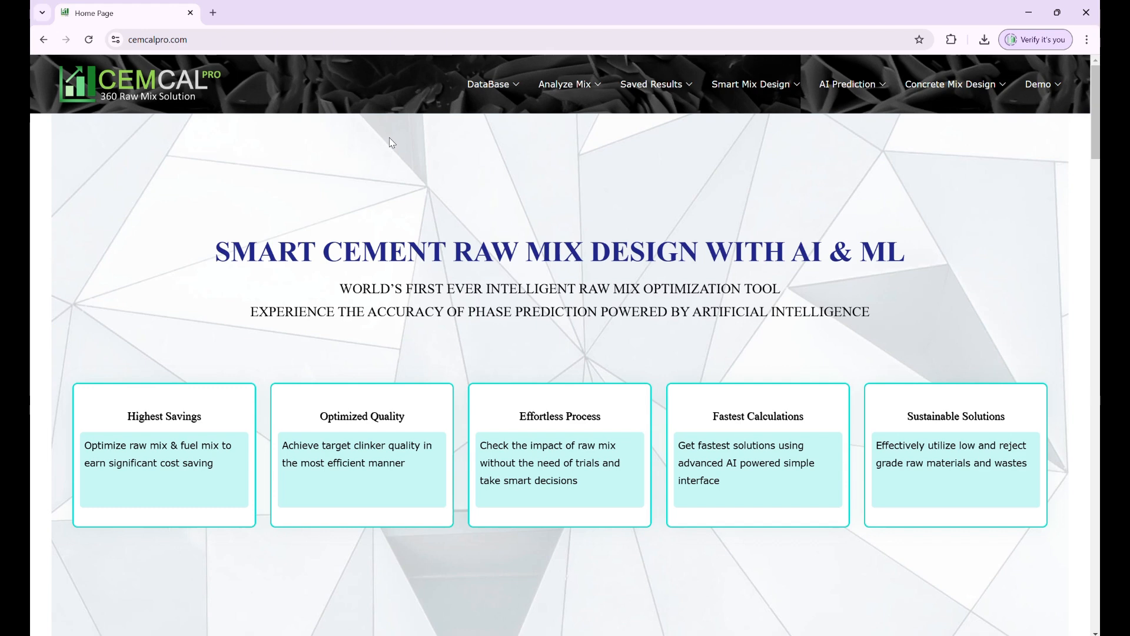
Step: Open the Raw Mix Data database and look through the list of saved raw mixes
{"action": "mouse_move", "coordinate": [488, 84]}
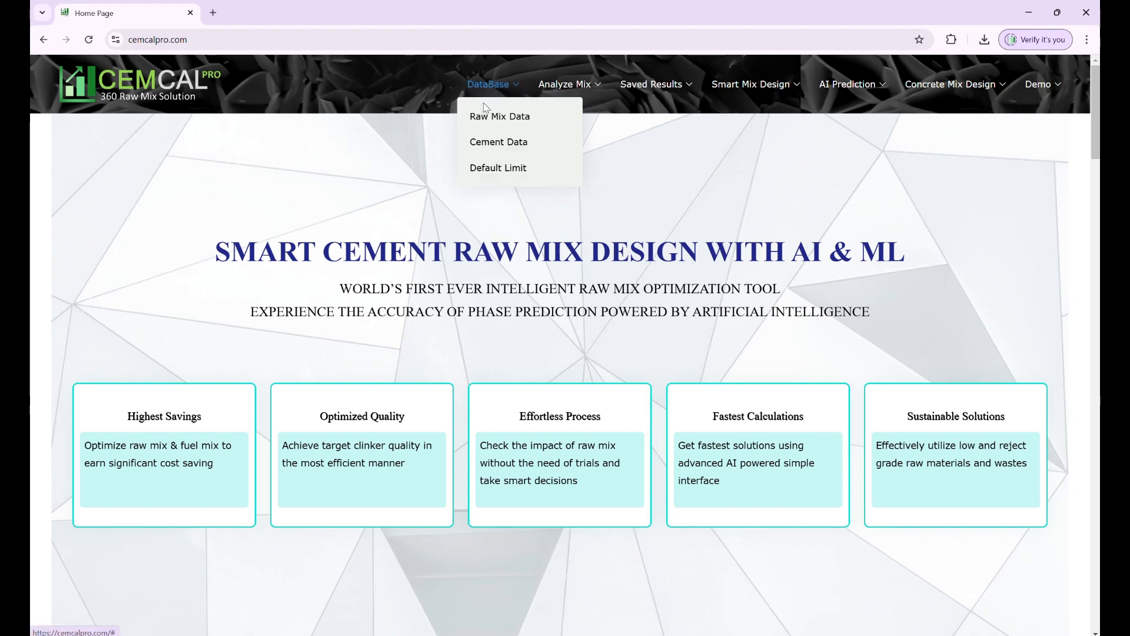
{"action": "left_click", "coordinate": [485, 121]}
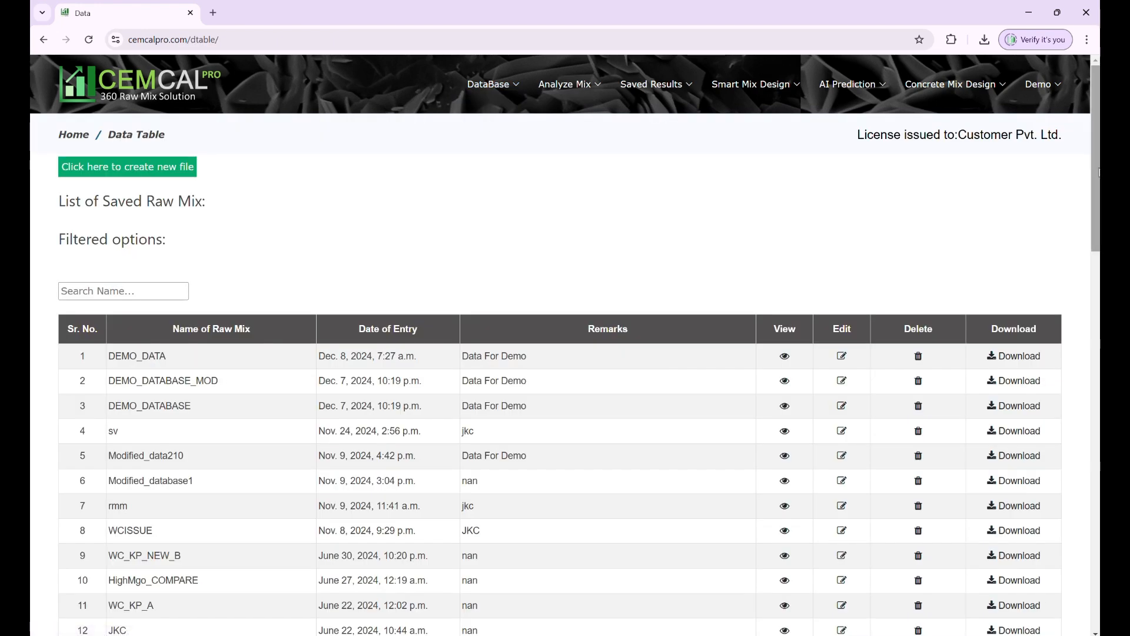
{"action": "scroll", "coordinate": [1099, 171], "scroll_direction": "down", "scroll_amount": 2}
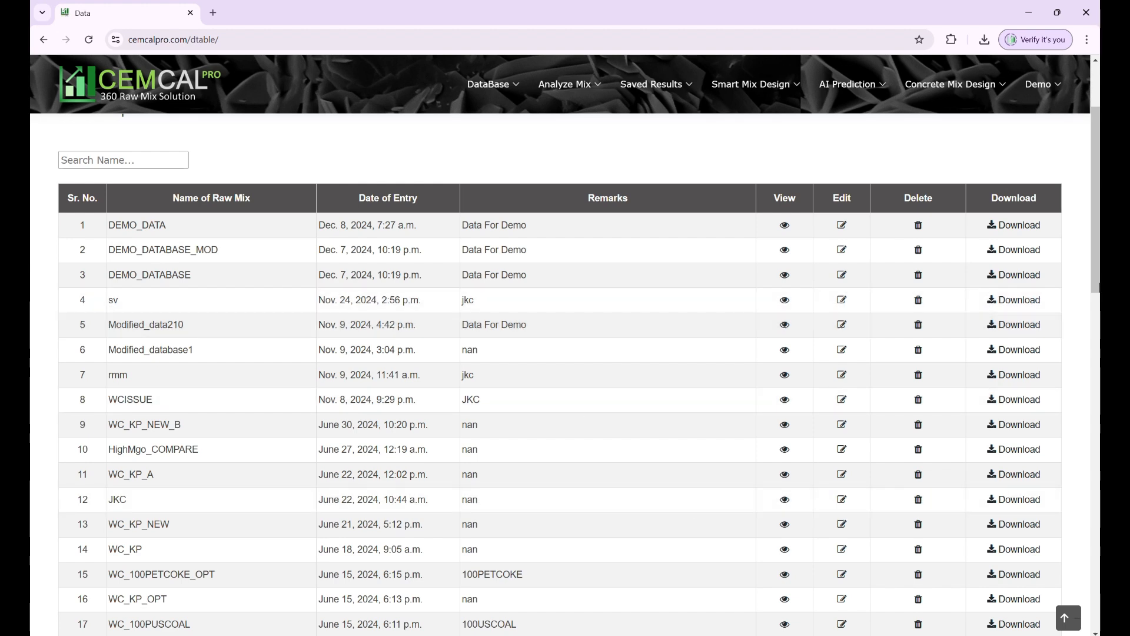
{"action": "scroll", "coordinate": [1094, 164], "scroll_direction": "up", "scroll_amount": 2}
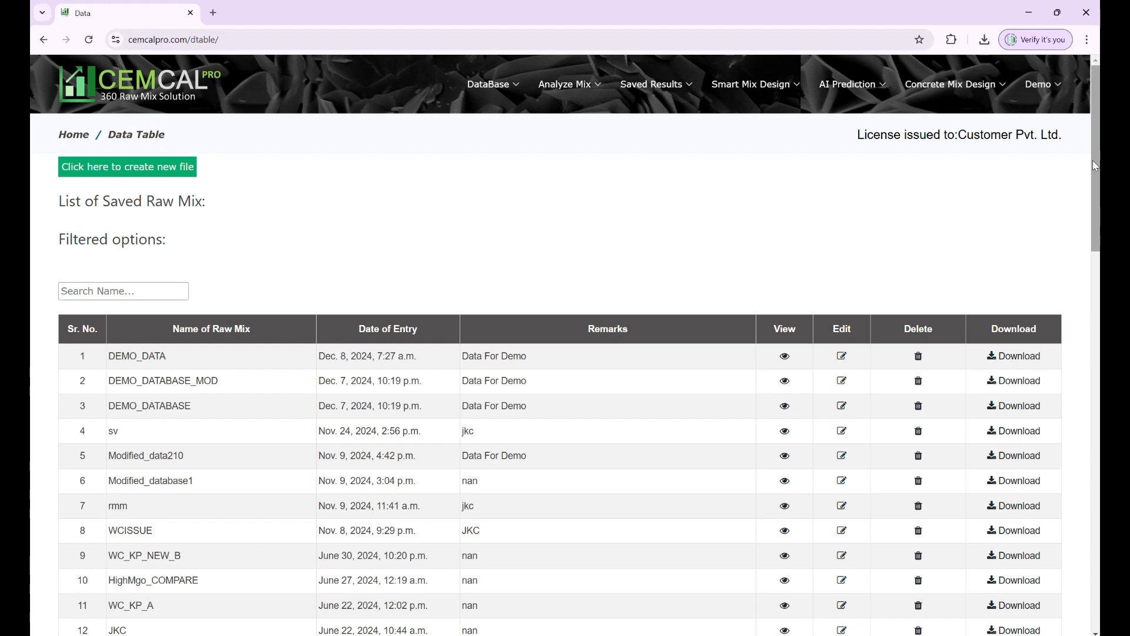
{"action": "mouse_move", "coordinate": [147, 171]}
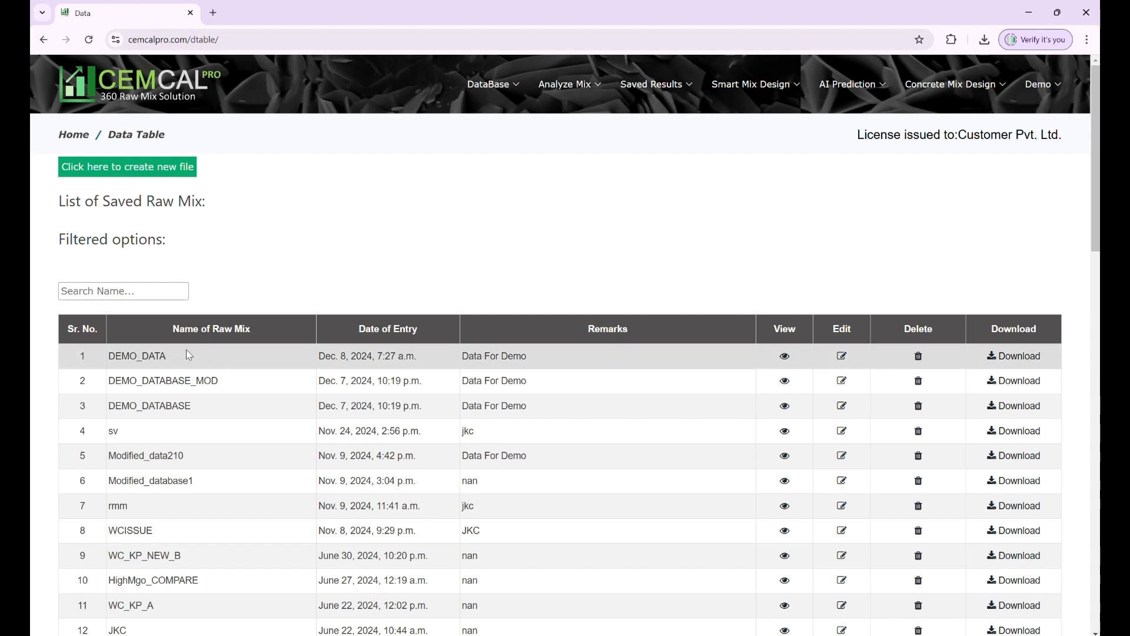
Step: View the DEMO_DATA raw mix and look over its raw material, baghouse return dust and fuel tables
{"action": "left_click", "coordinate": [783, 357]}
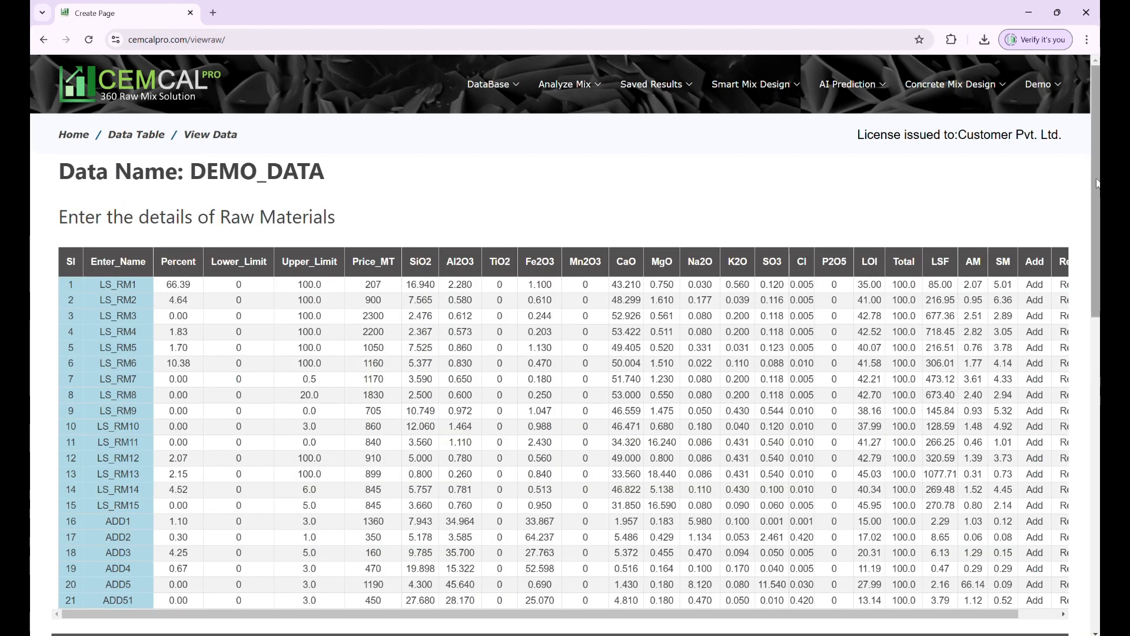
{"action": "left_click_drag", "start_coordinate": [1096, 183], "coordinate": [1082, 211]}
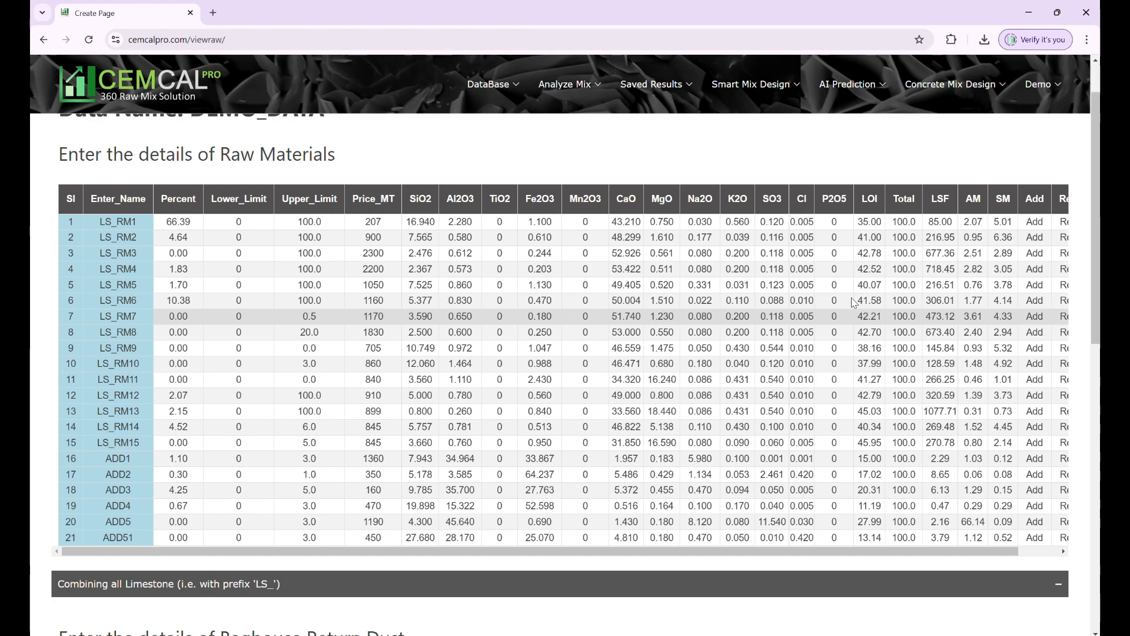
{"action": "left_click_drag", "start_coordinate": [1094, 236], "coordinate": [1087, 354]}
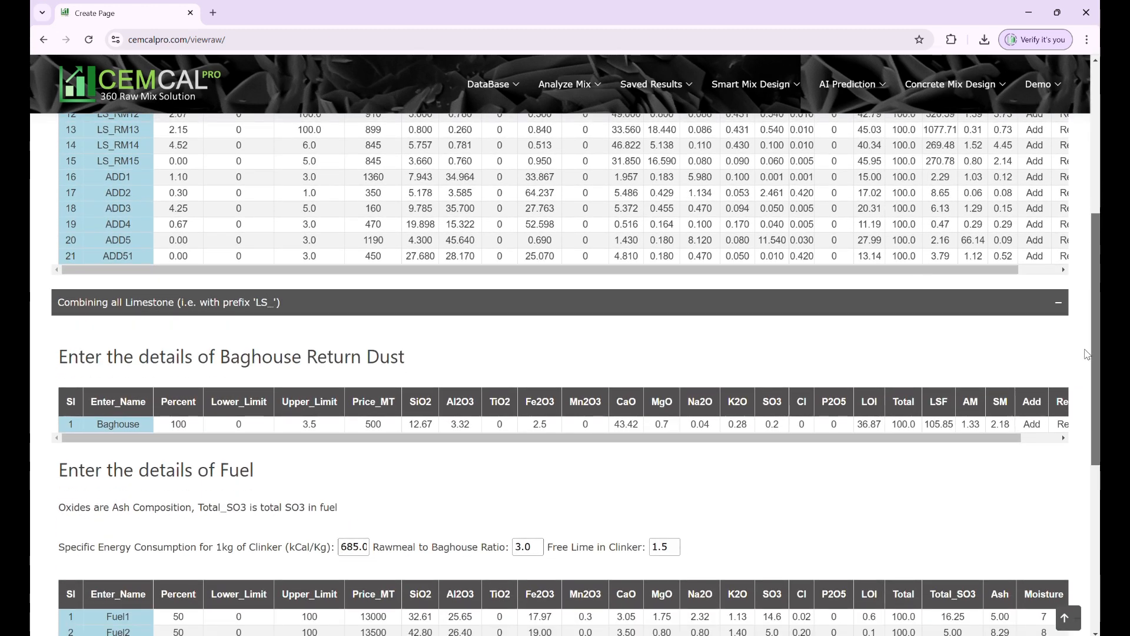
{"action": "scroll", "coordinate": [1087, 354], "scroll_direction": "down", "scroll_amount": 3}
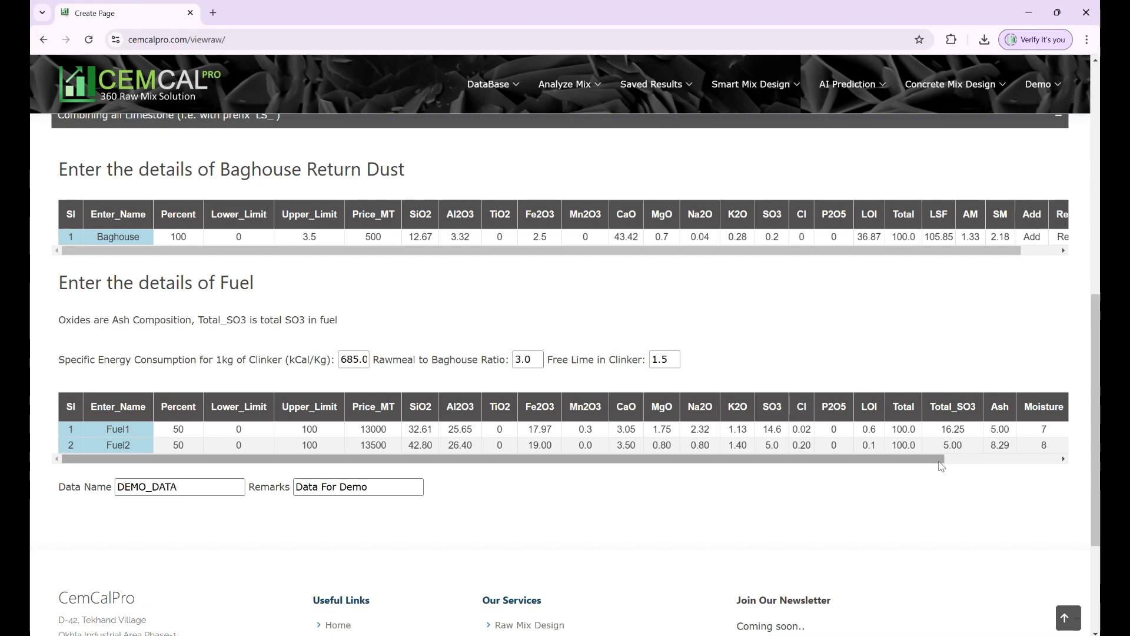
Step: Examine the upper limit, percent and lower limit of LS_RM10 in the raw materials table
{"action": "left_click_drag", "start_coordinate": [1096, 433], "coordinate": [1094, 232]}
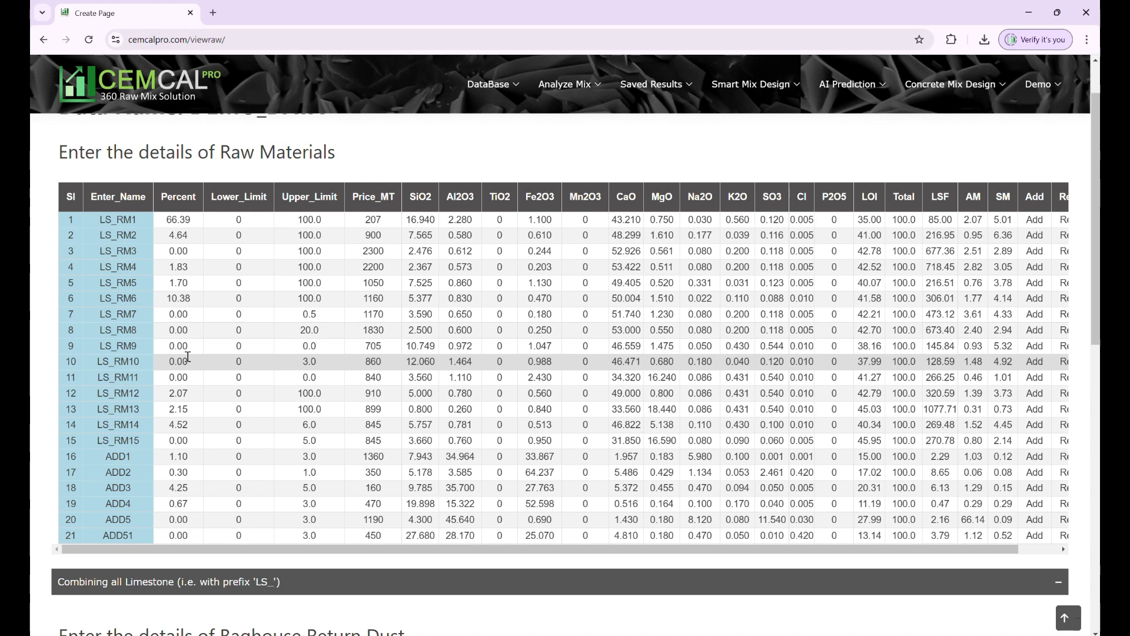
{"action": "double_click", "coordinate": [306, 363]}
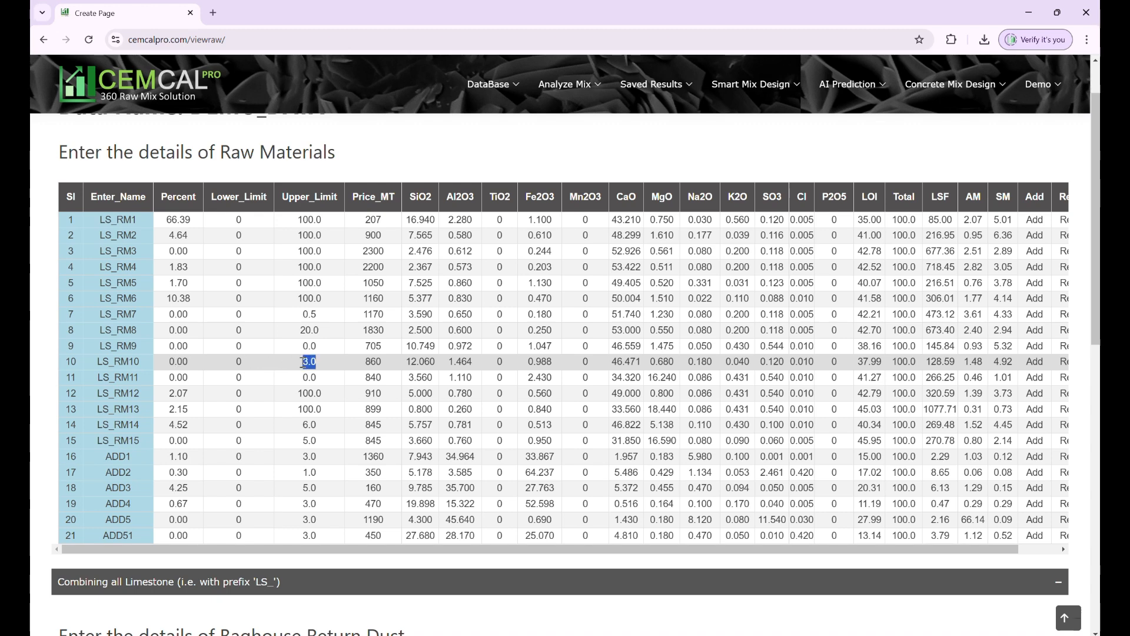
{"action": "left_click", "coordinate": [189, 362]}
{"action": "double_click", "coordinate": [188, 362]}
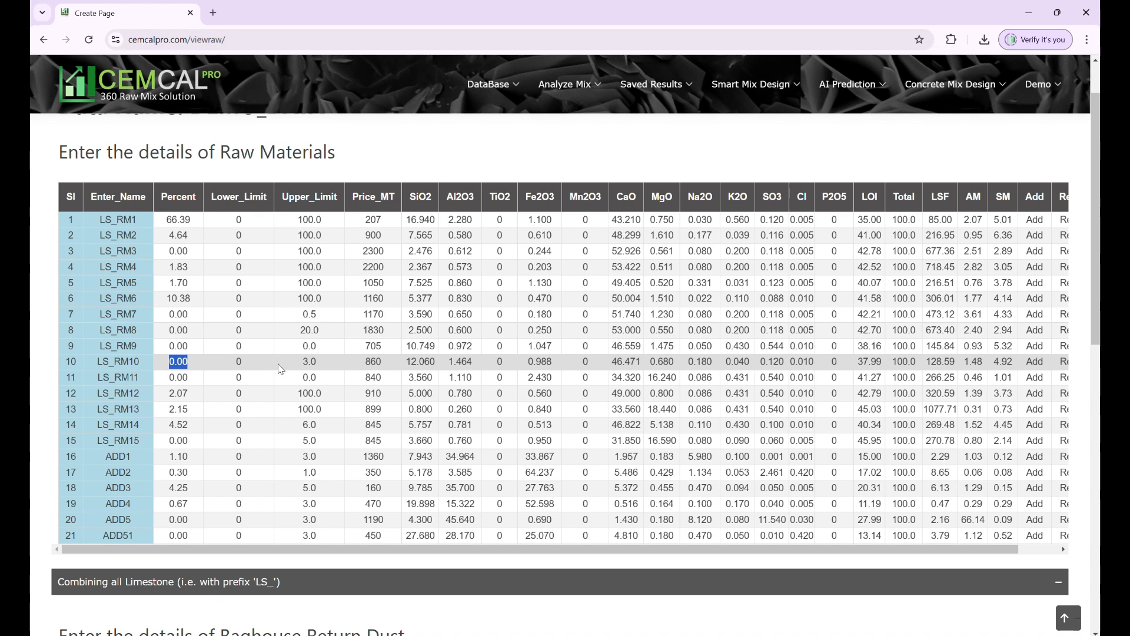
{"action": "double_click", "coordinate": [239, 362]}
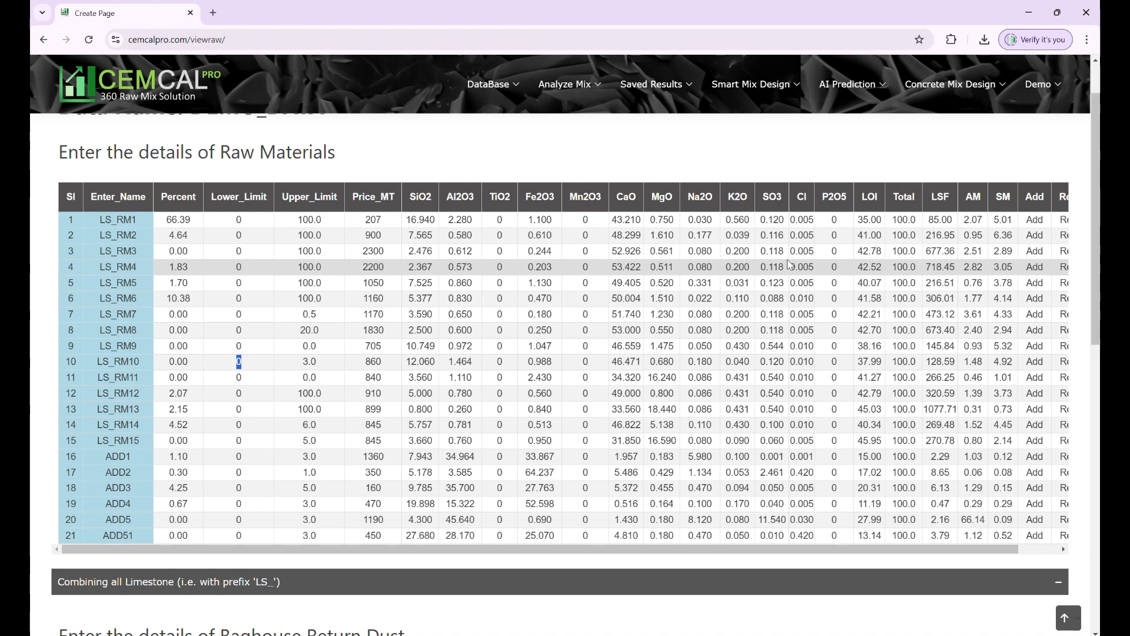
Step: Examine the fuel table's Total_SO3, Ash, Moisture and NCV columns, particularly the Total_SO3 and NCV entries of Fuel1
{"action": "left_click_drag", "start_coordinate": [1097, 232], "coordinate": [1098, 331]}
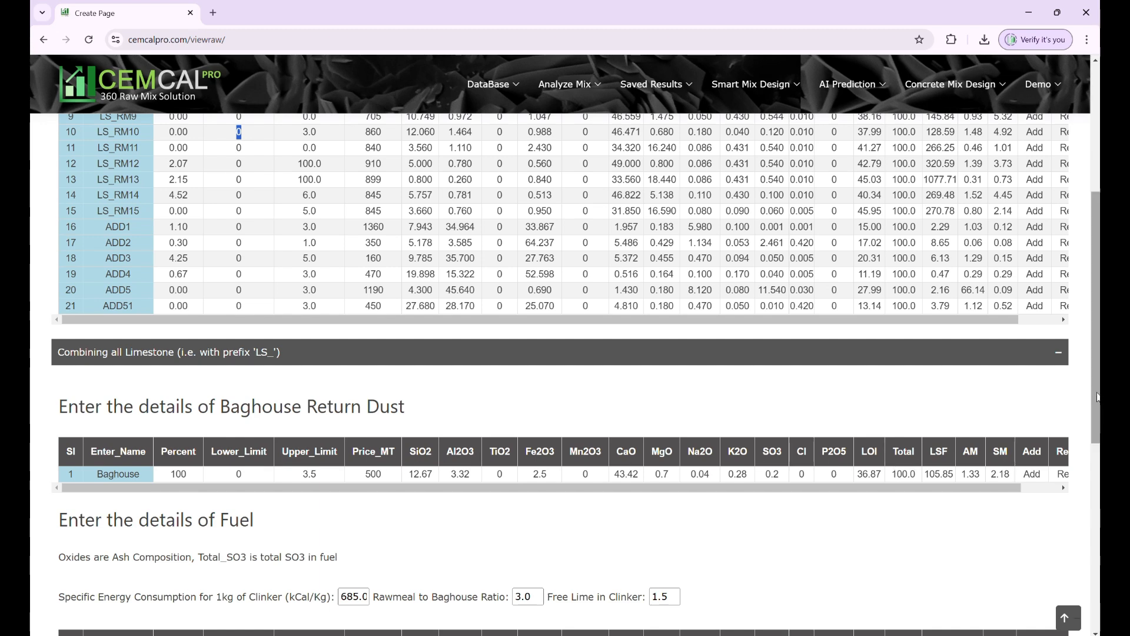
{"action": "left_click_drag", "start_coordinate": [1098, 397], "coordinate": [1098, 475]}
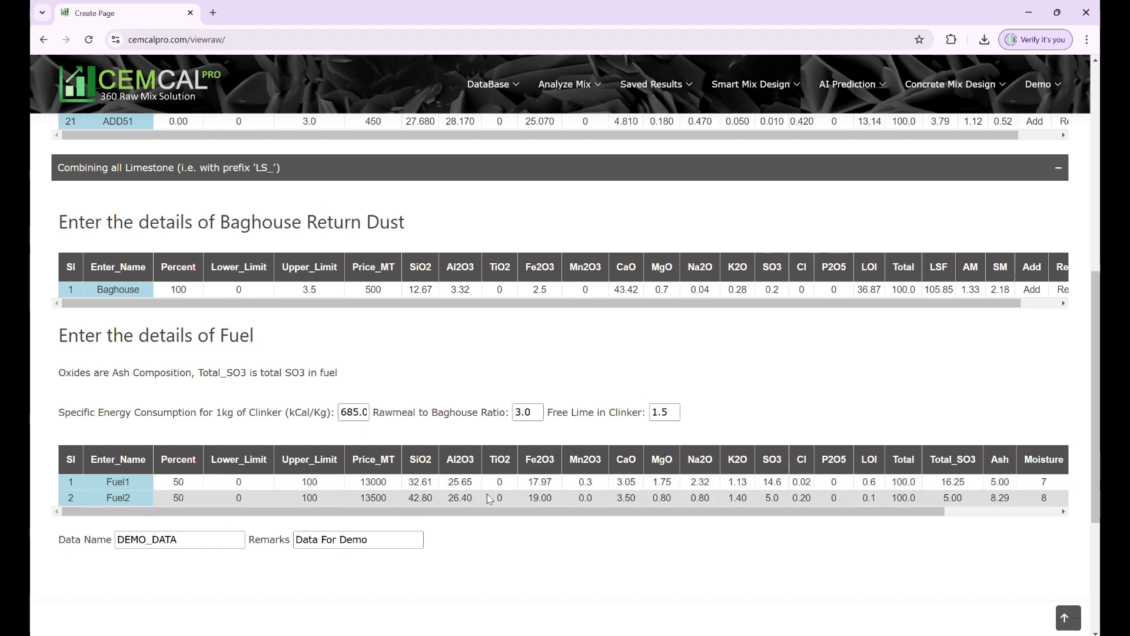
{"action": "left_click_drag", "start_coordinate": [538, 511], "coordinate": [569, 524]}
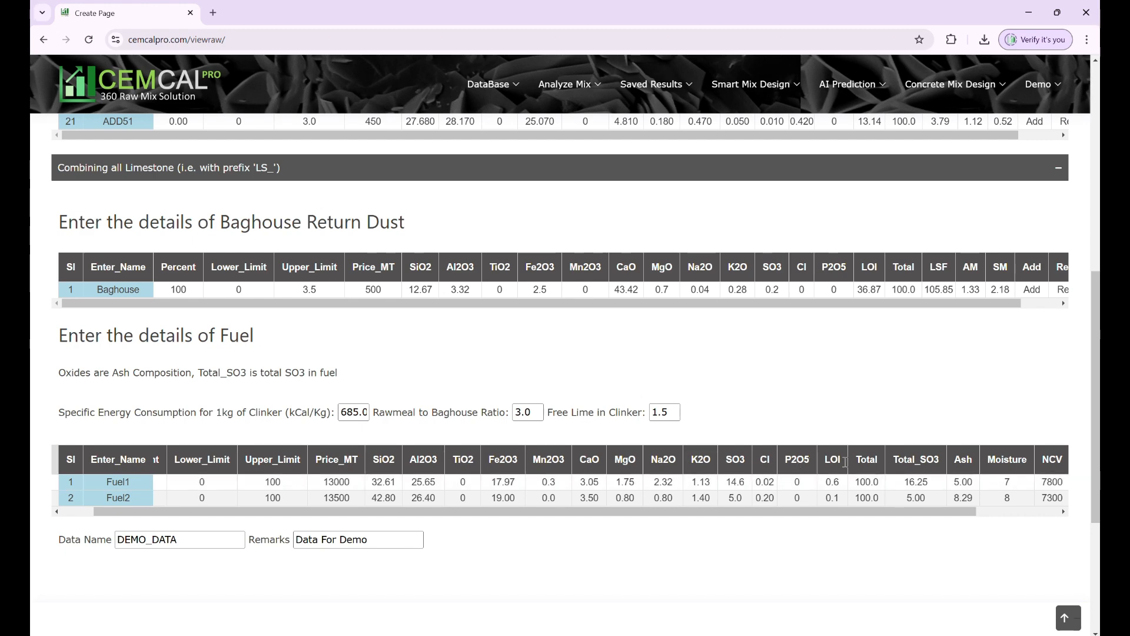
{"action": "double_click", "coordinate": [927, 463]}
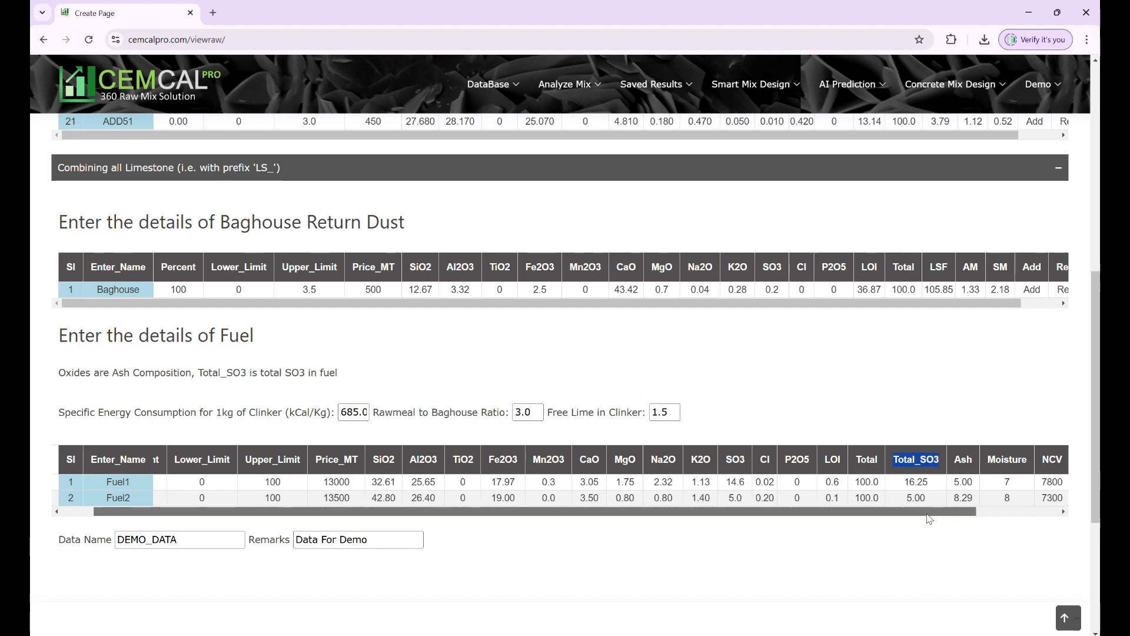
{"action": "left_click_drag", "start_coordinate": [929, 519], "coordinate": [953, 519]}
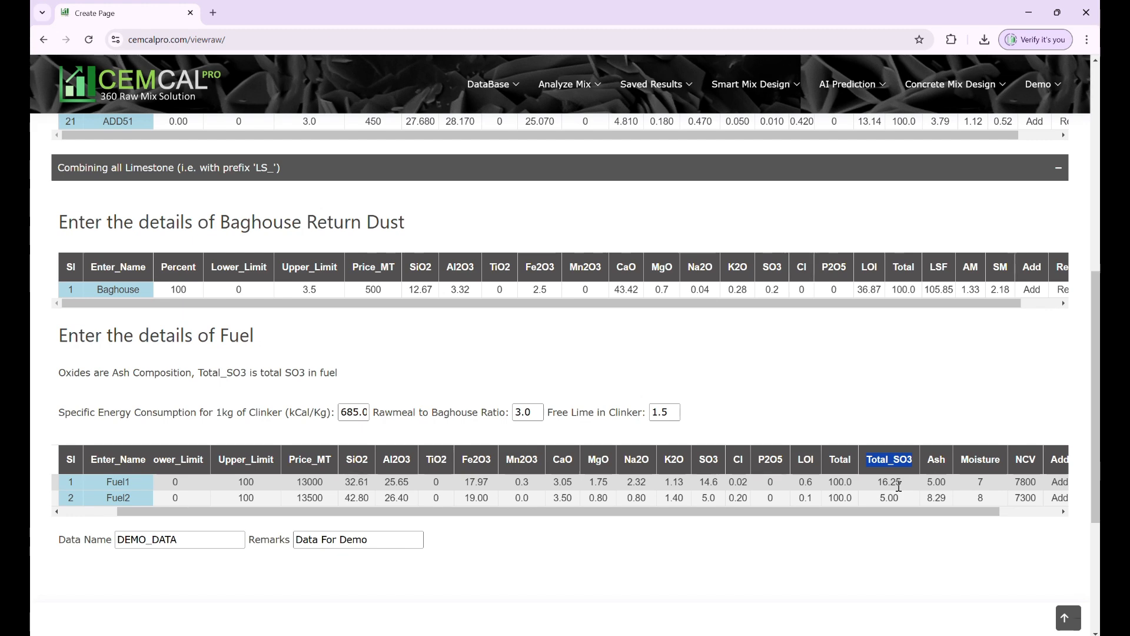
{"action": "left_click", "coordinate": [725, 486]}
{"action": "double_click", "coordinate": [894, 481]}
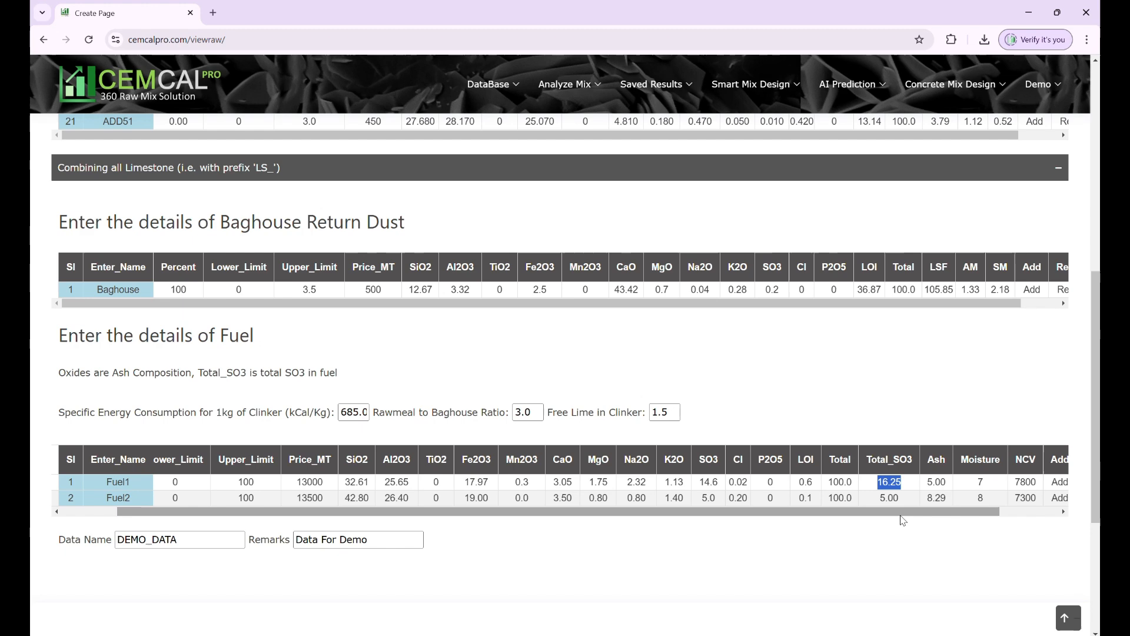
{"action": "left_click_drag", "start_coordinate": [900, 516], "coordinate": [931, 520]}
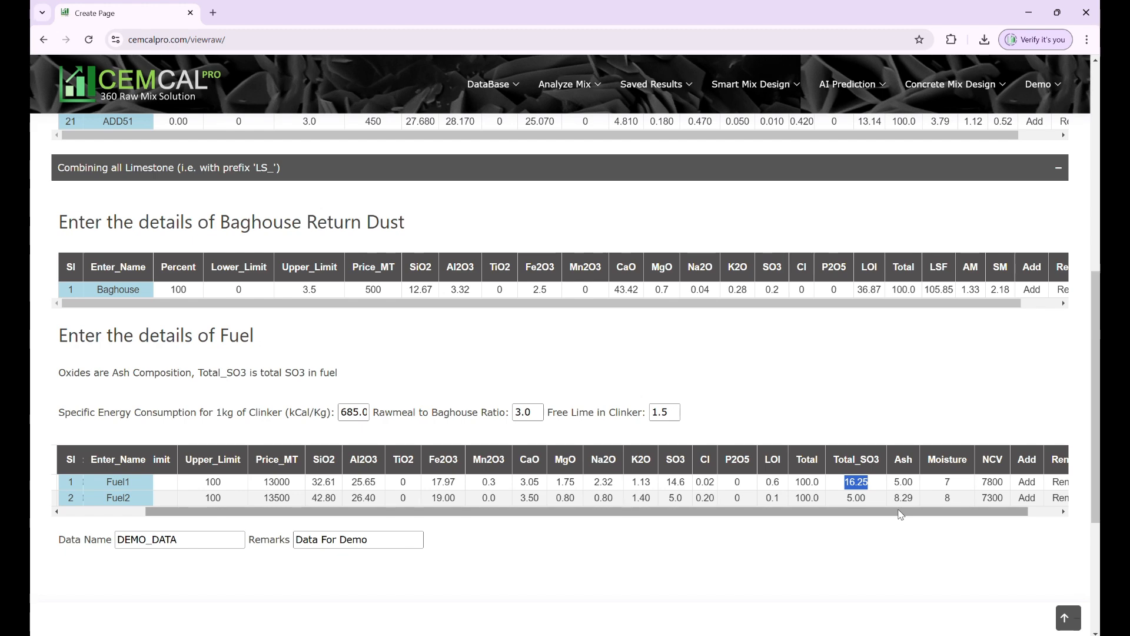
{"action": "left_click_drag", "start_coordinate": [900, 515], "coordinate": [925, 524]}
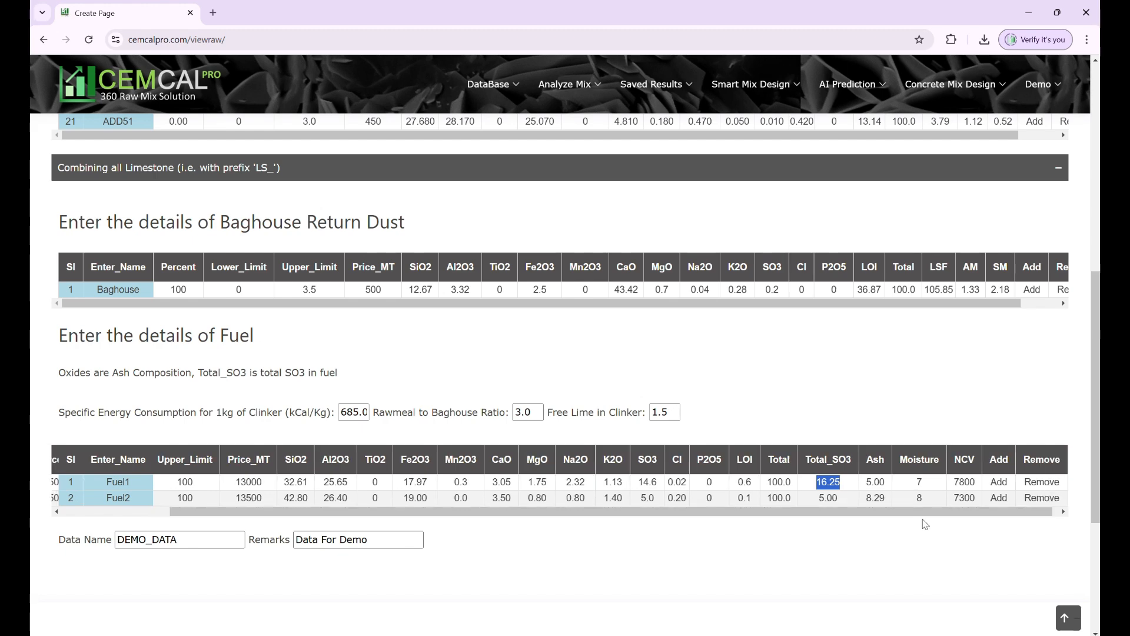
{"action": "left_click", "coordinate": [925, 489]}
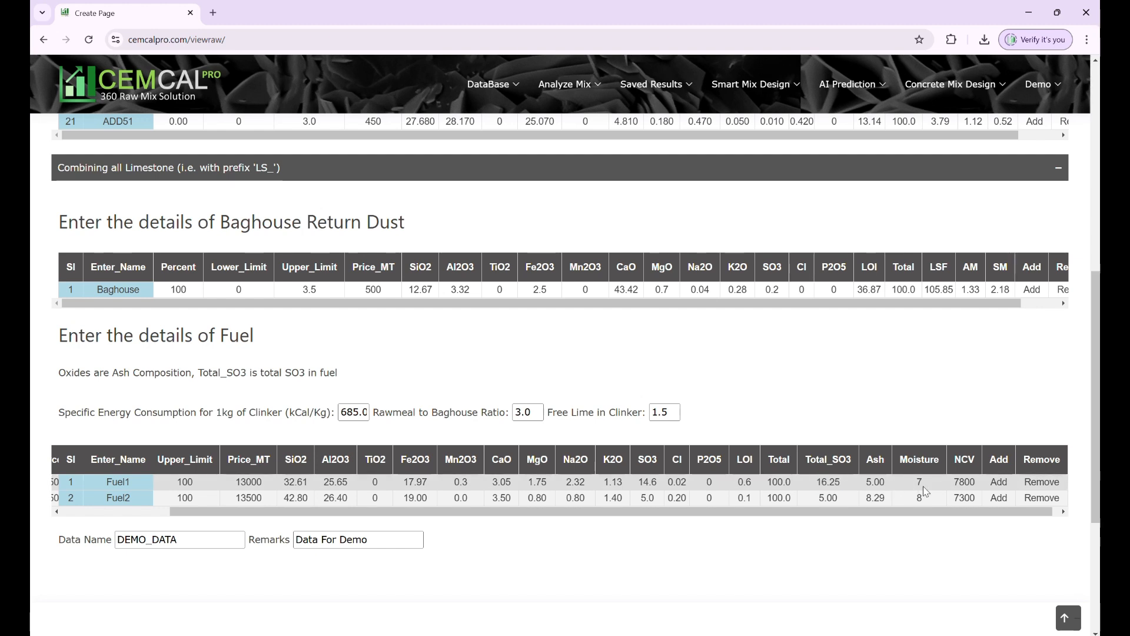
{"action": "double_click", "coordinate": [963, 483]}
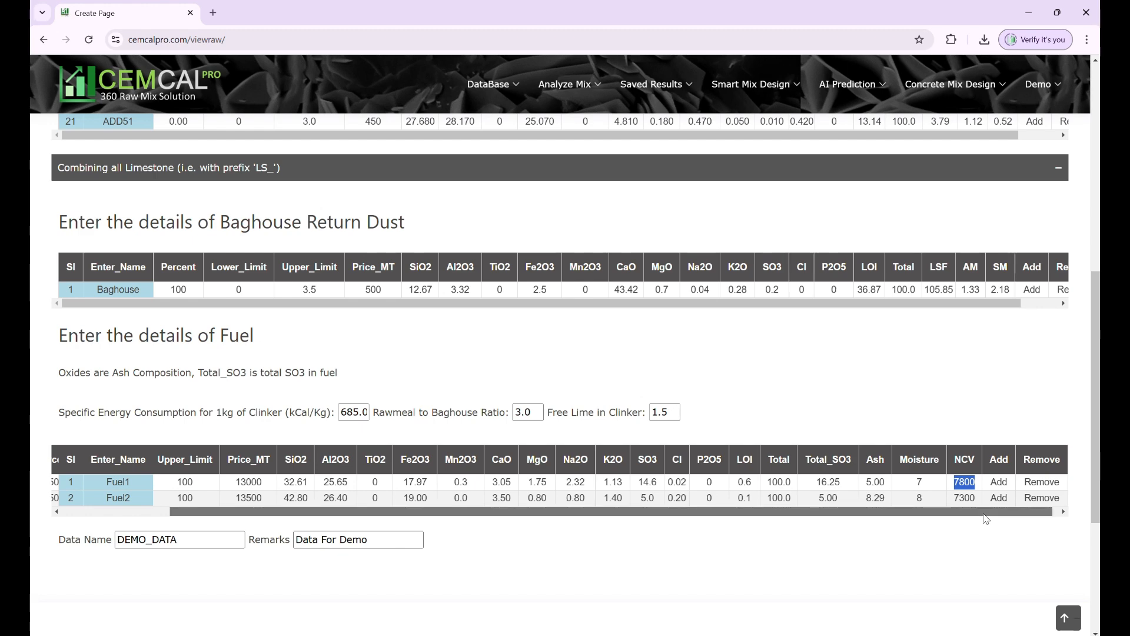
Step: Check the specific energy consumption, rawmeal to baghouse ratio and free lime in clinker fields in the fuel details
{"action": "left_click_drag", "start_coordinate": [987, 518], "coordinate": [877, 518]}
{"action": "double_click", "coordinate": [359, 413]}
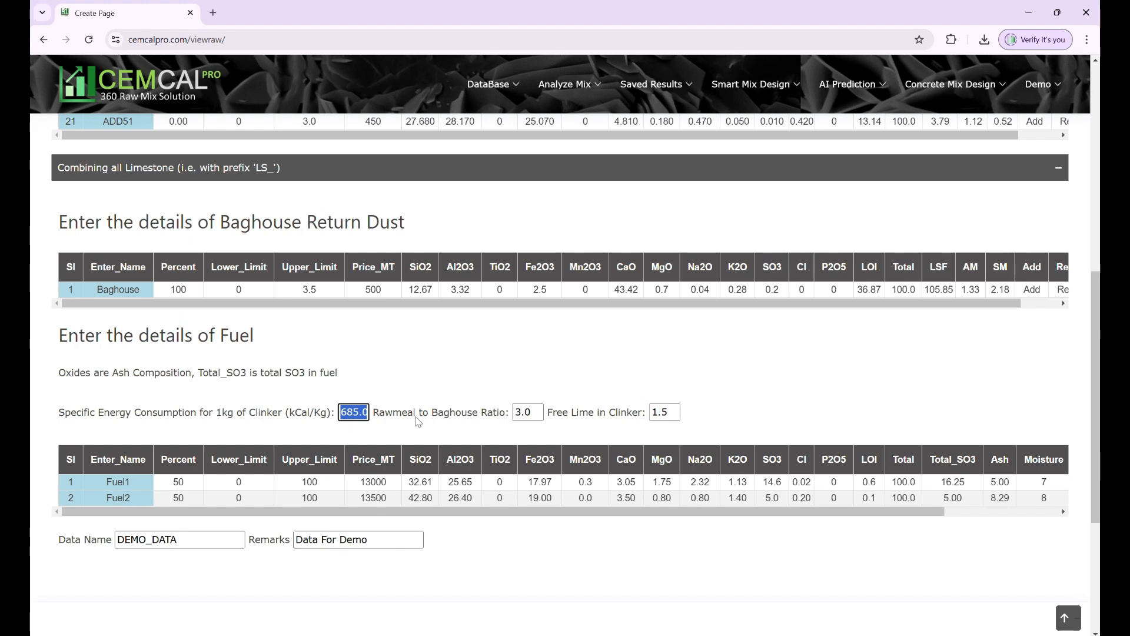
{"action": "double_click", "coordinate": [524, 413]}
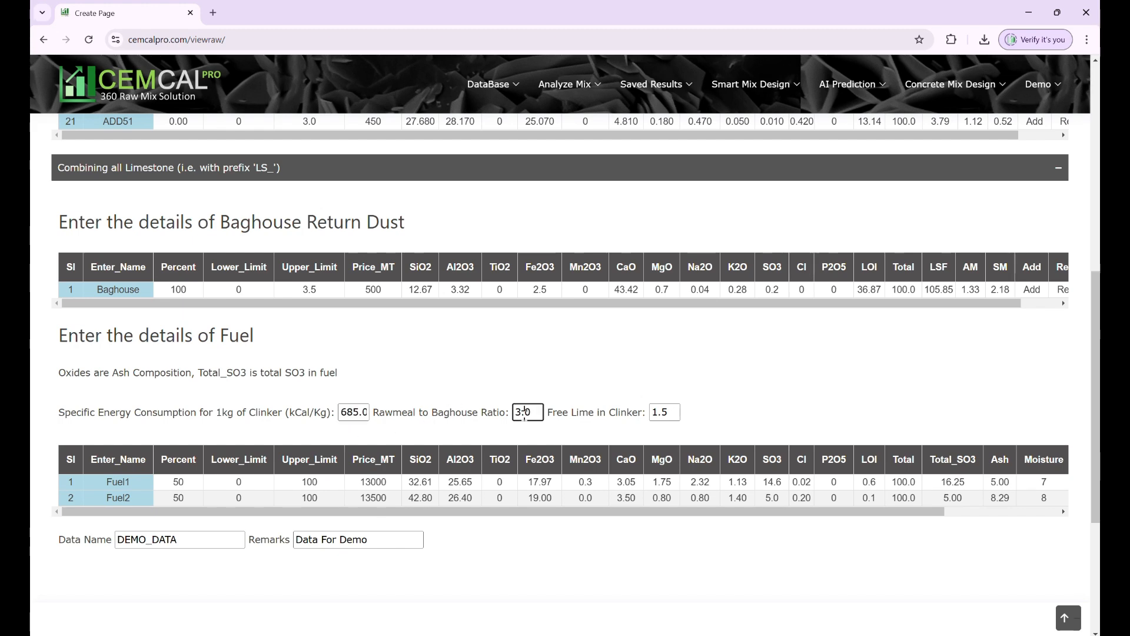
{"action": "double_click", "coordinate": [671, 413]}
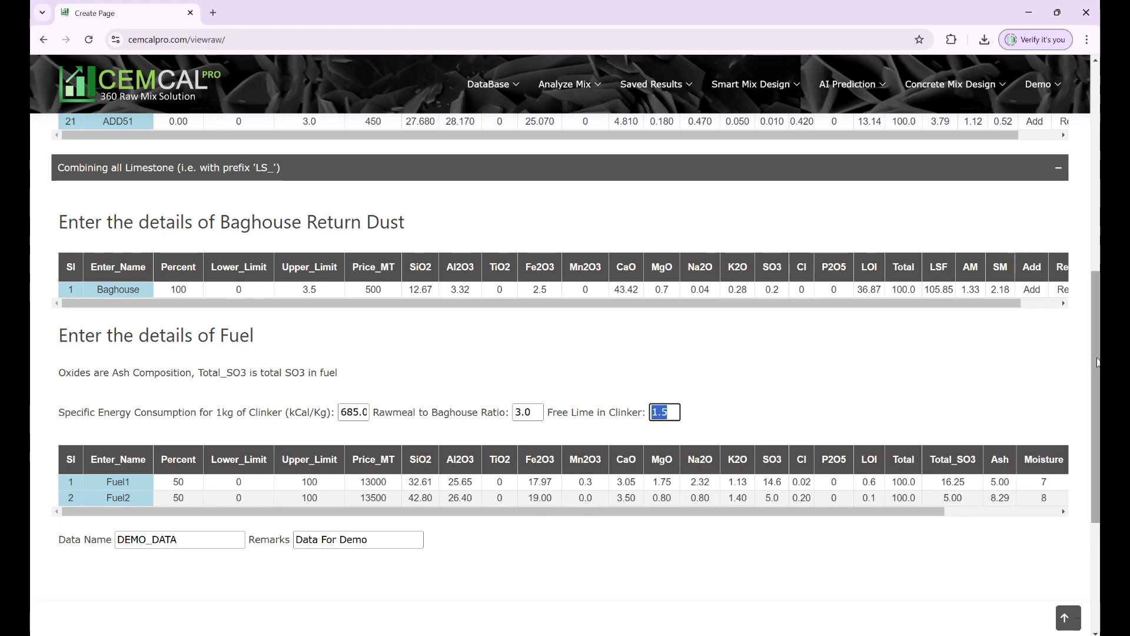
Step: Return to the Data Table and start creating a new raw mix file by uploading from Excel
{"action": "left_click_drag", "start_coordinate": [1098, 362], "coordinate": [1083, 68]}
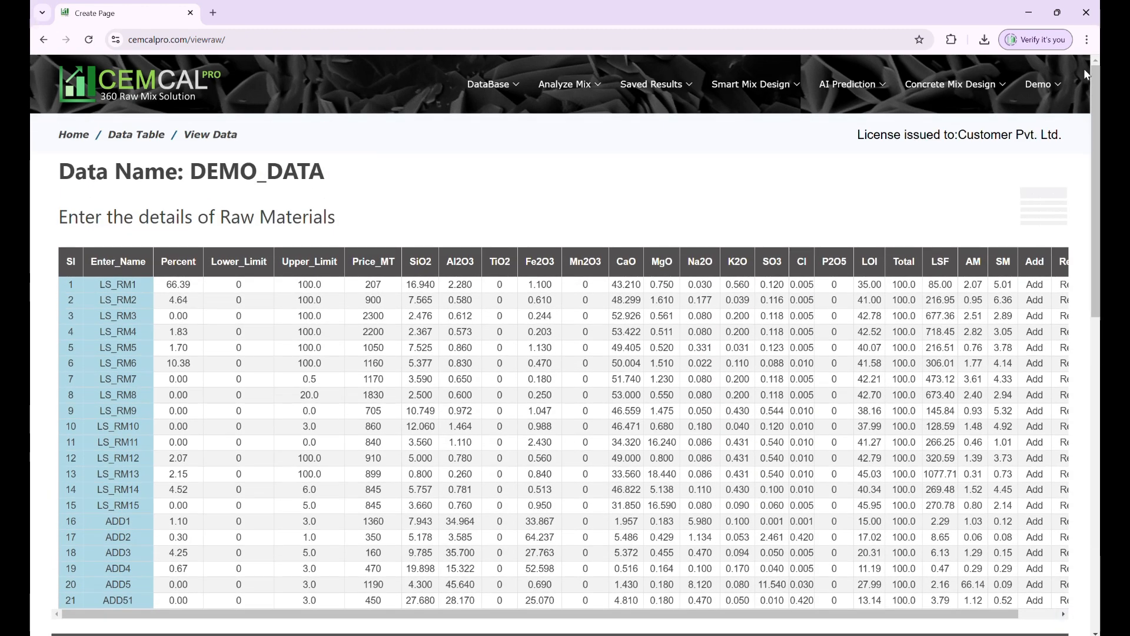
{"action": "left_click", "coordinate": [139, 136]}
{"action": "left_click", "coordinate": [144, 166]}
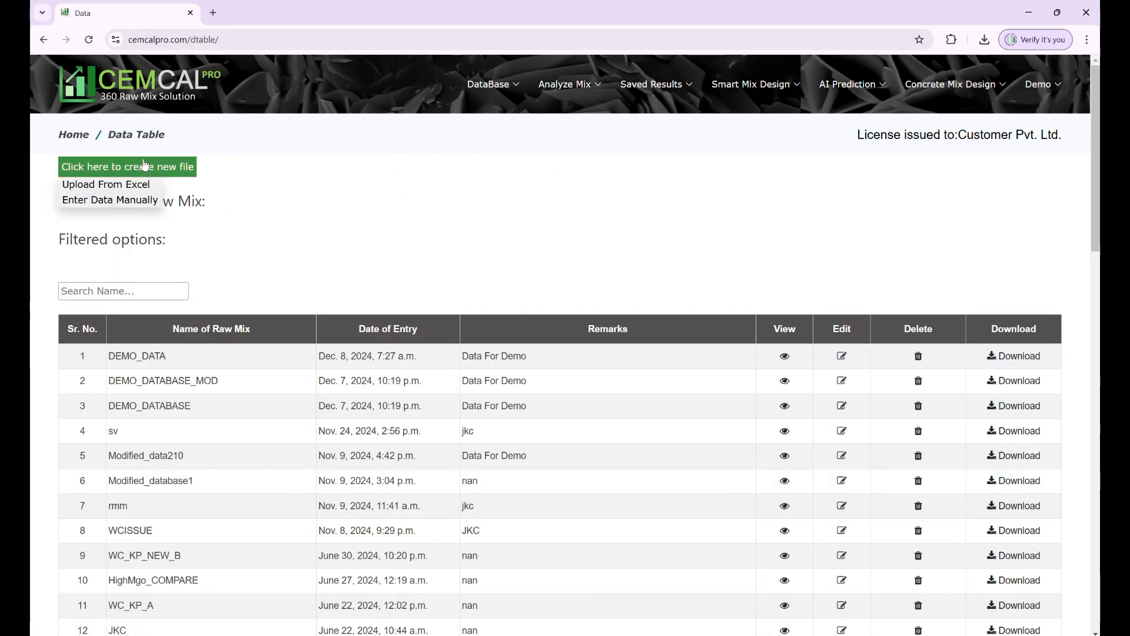
{"action": "left_click", "coordinate": [98, 185]}
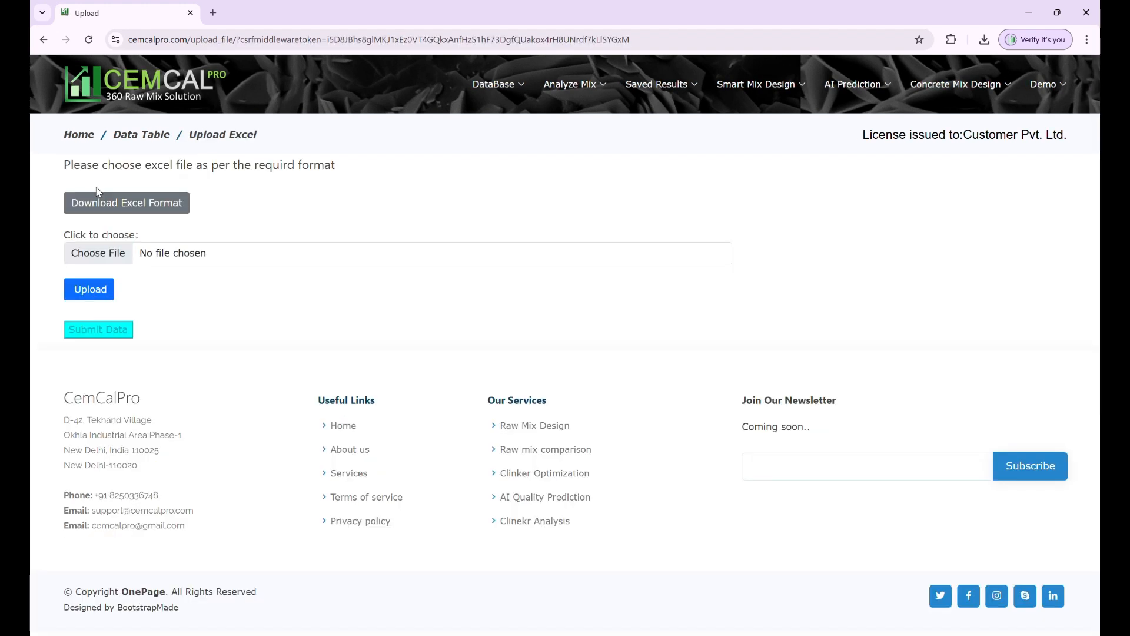
Step: Download the Excel format for raw mix data, open it in Excel and enable editing
{"action": "left_click", "coordinate": [98, 197]}
{"action": "left_click", "coordinate": [625, 119]}
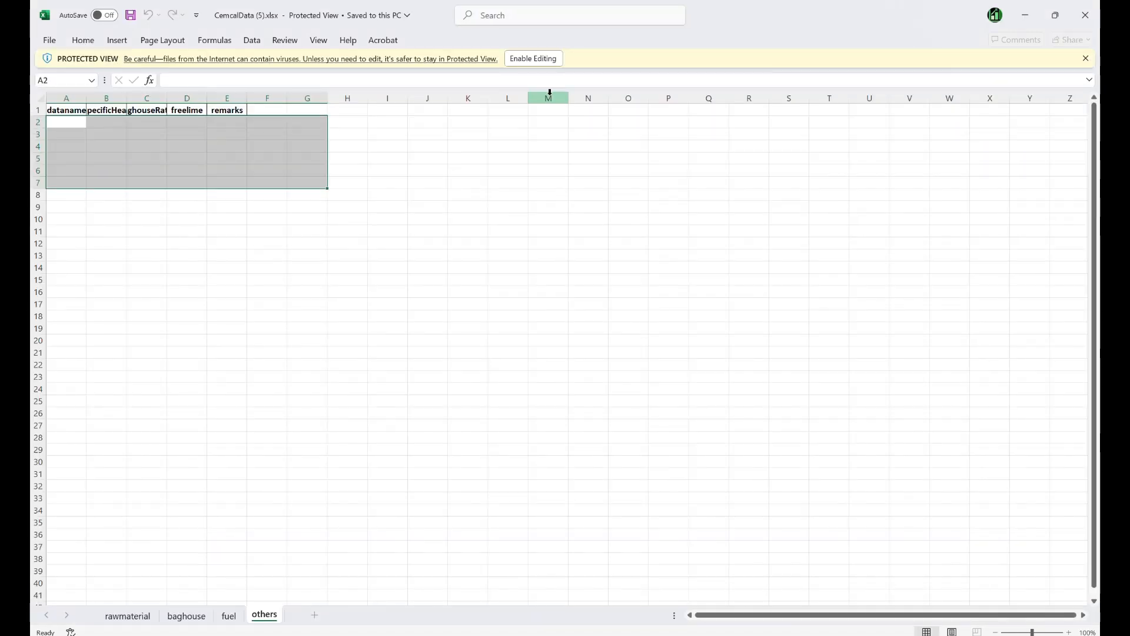
{"action": "left_click", "coordinate": [531, 59]}
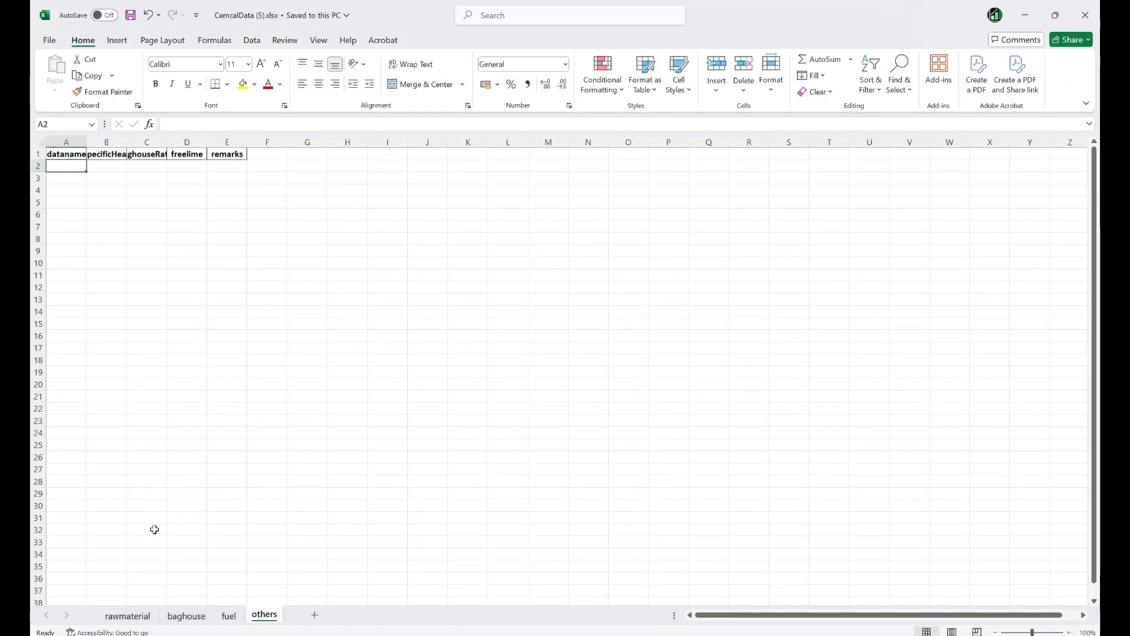
Step: Review the column layout of the template's rawmaterial, baghouse, fuel and others sheets
{"action": "left_click", "coordinate": [130, 616]}
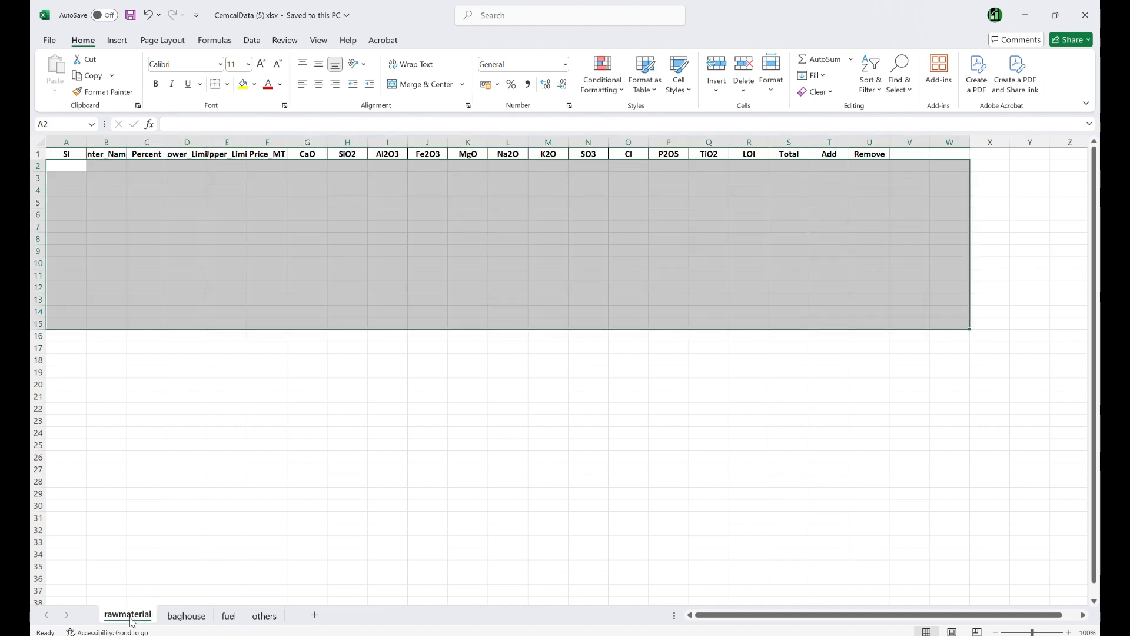
{"action": "left_click", "coordinate": [186, 615]}
{"action": "left_click", "coordinate": [229, 615]}
{"action": "left_click", "coordinate": [264, 616]}
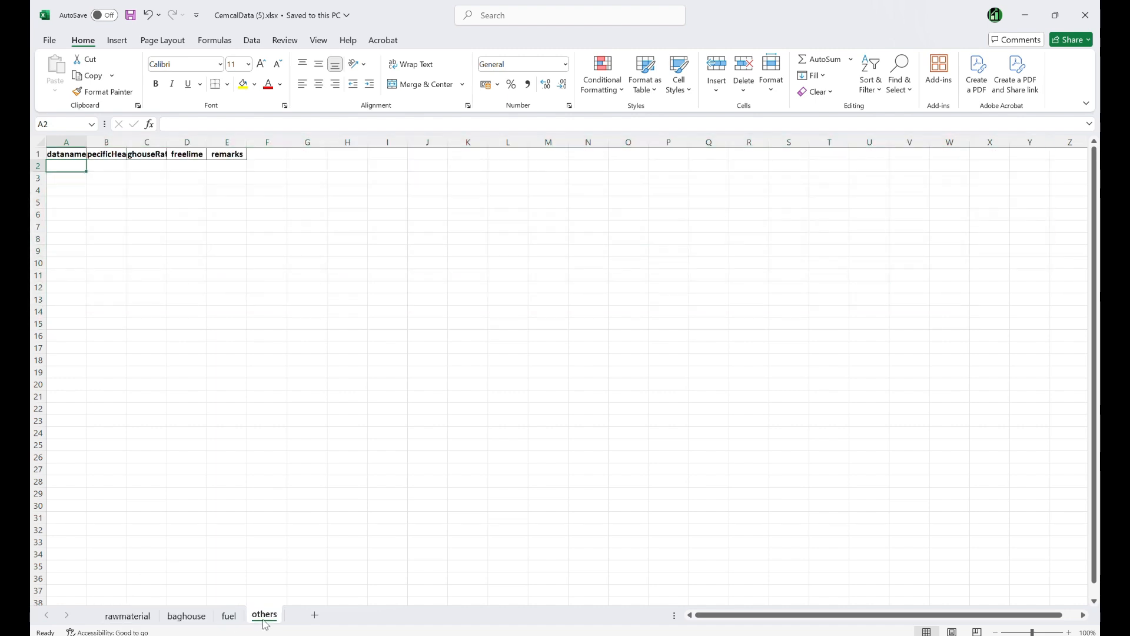
{"action": "left_click", "coordinate": [127, 615]}
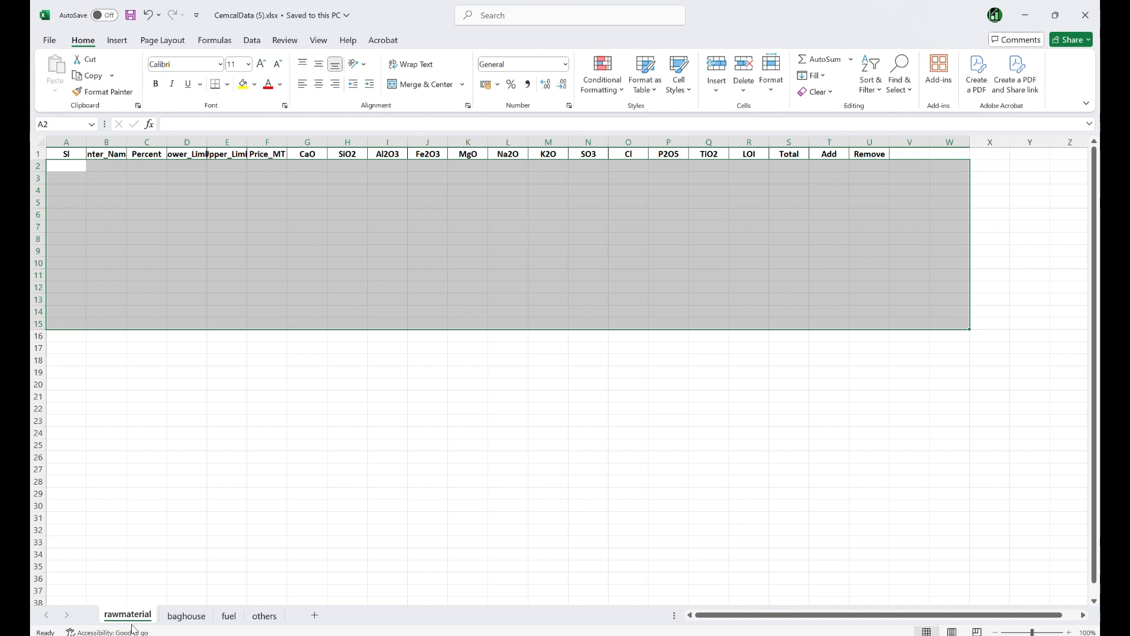
{"action": "left_click", "coordinate": [189, 616]}
{"action": "left_click", "coordinate": [229, 616]}
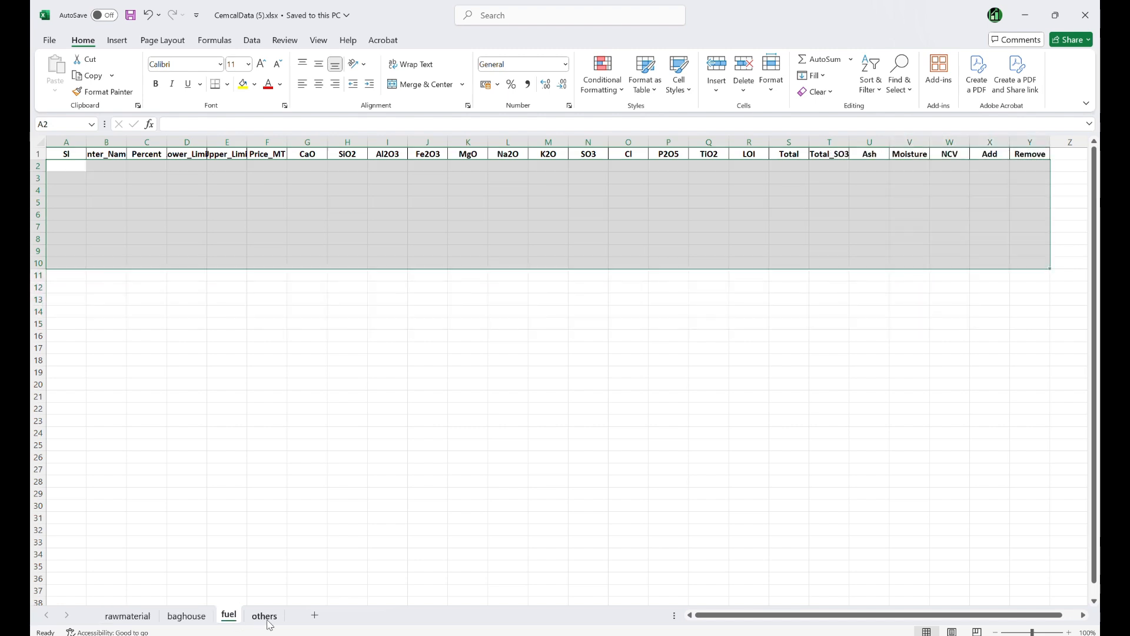
Step: Check the header columns of the template's others sheet and go back over its rawmaterial sheet headers
{"action": "left_click", "coordinate": [265, 616]}
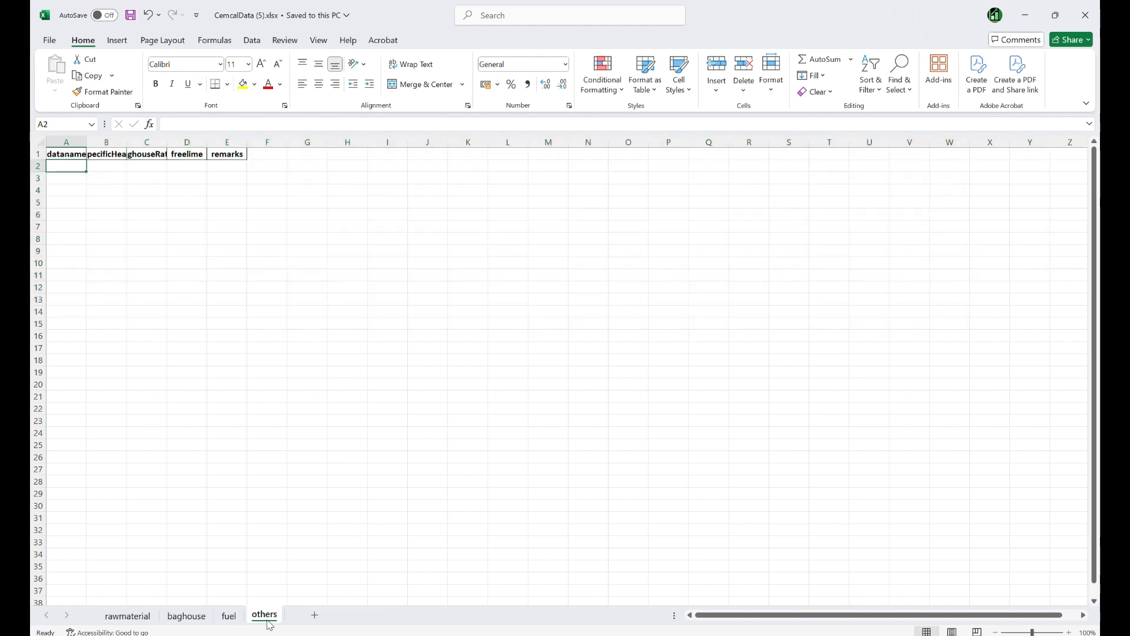
{"action": "left_click", "coordinate": [121, 623]}
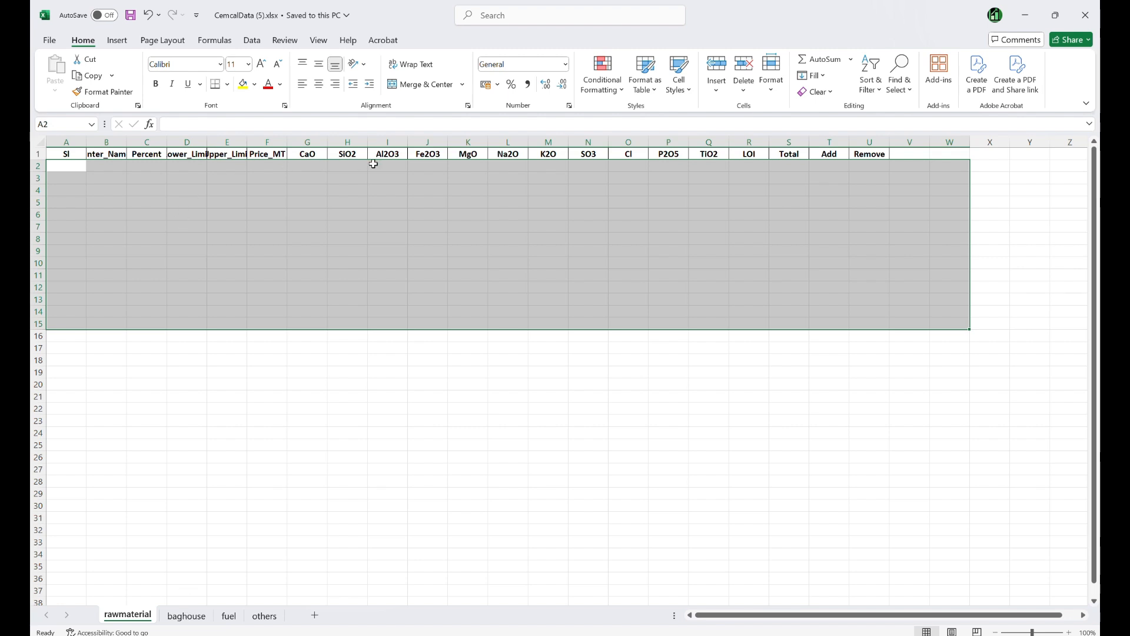
{"action": "left_click", "coordinate": [268, 153]}
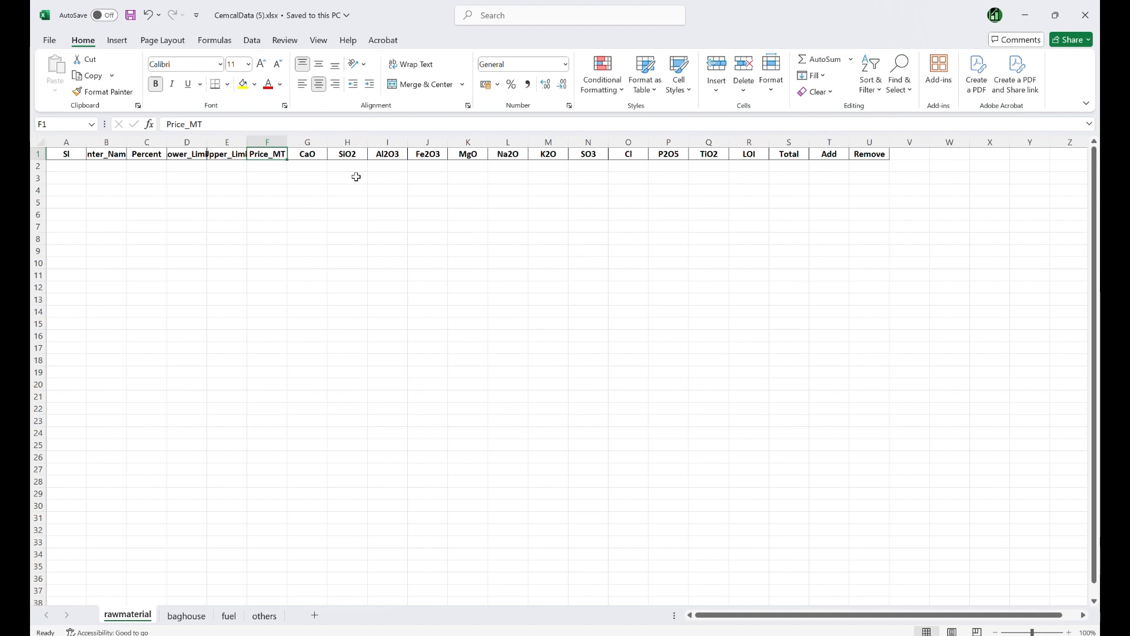
Step: Switch to the DEMO_DATA (1).xlsx workbook and review the filled-in rawmaterial sheet from Enter_Name through LOI
{"action": "mouse_move", "coordinate": [379, 632]}
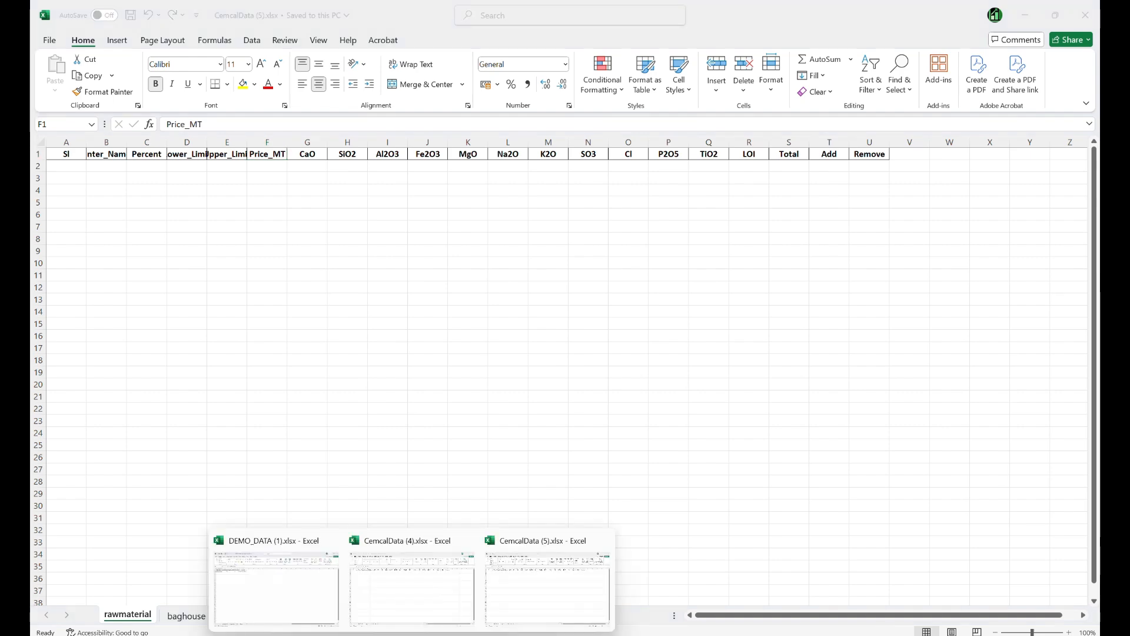
{"action": "left_click", "coordinate": [308, 597]}
{"action": "left_click", "coordinate": [128, 615]}
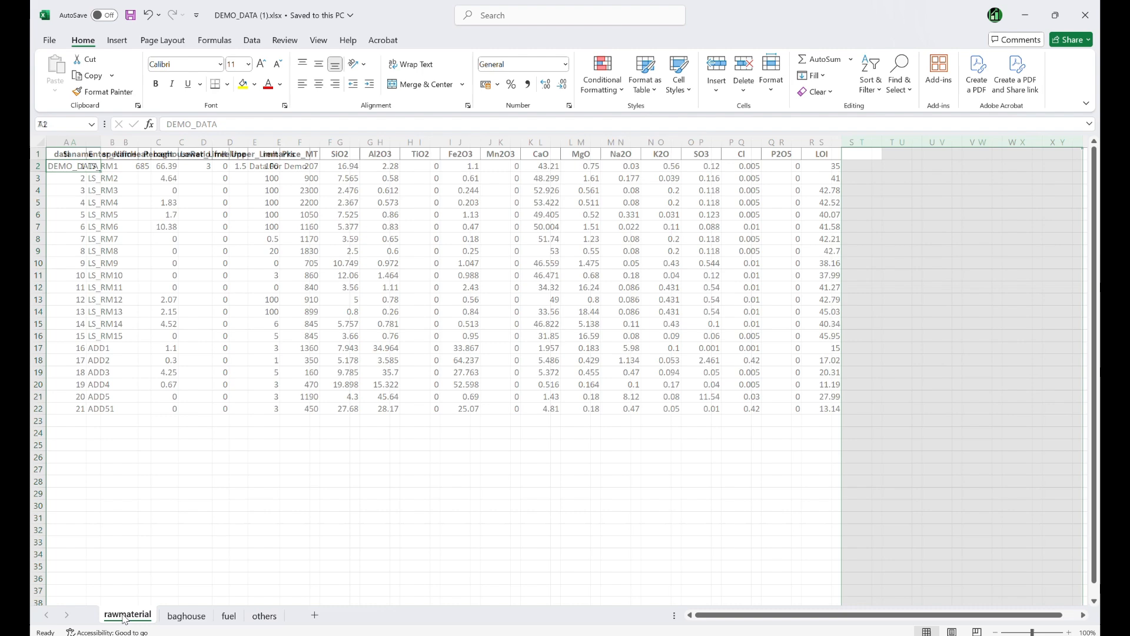
{"action": "left_click", "coordinate": [124, 334]}
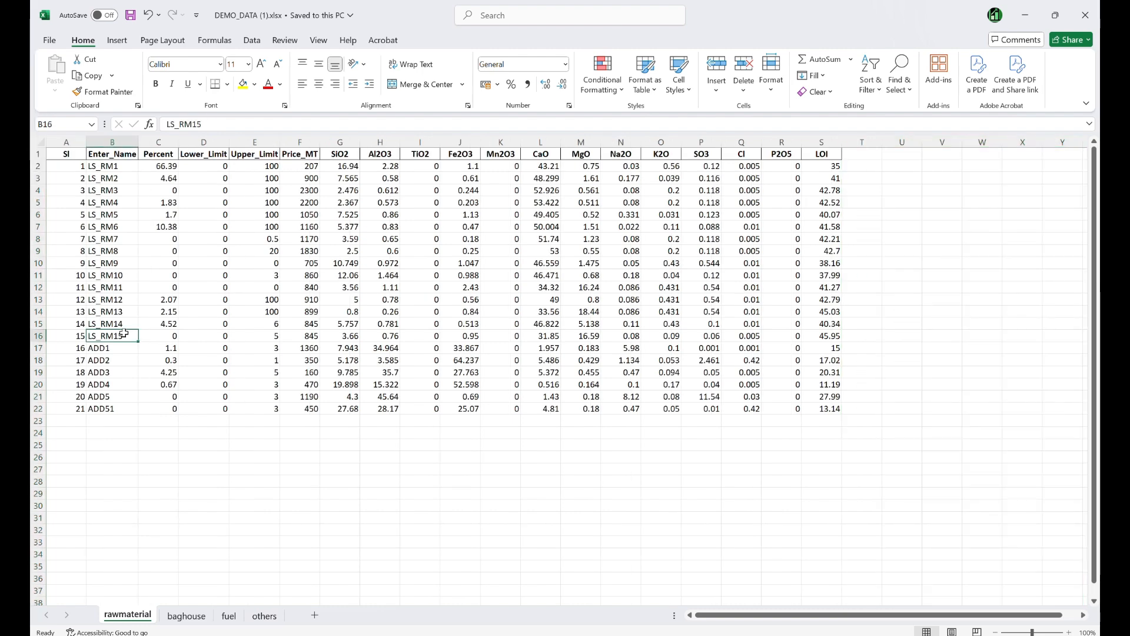
{"action": "key", "text": "ctrl+Up"}
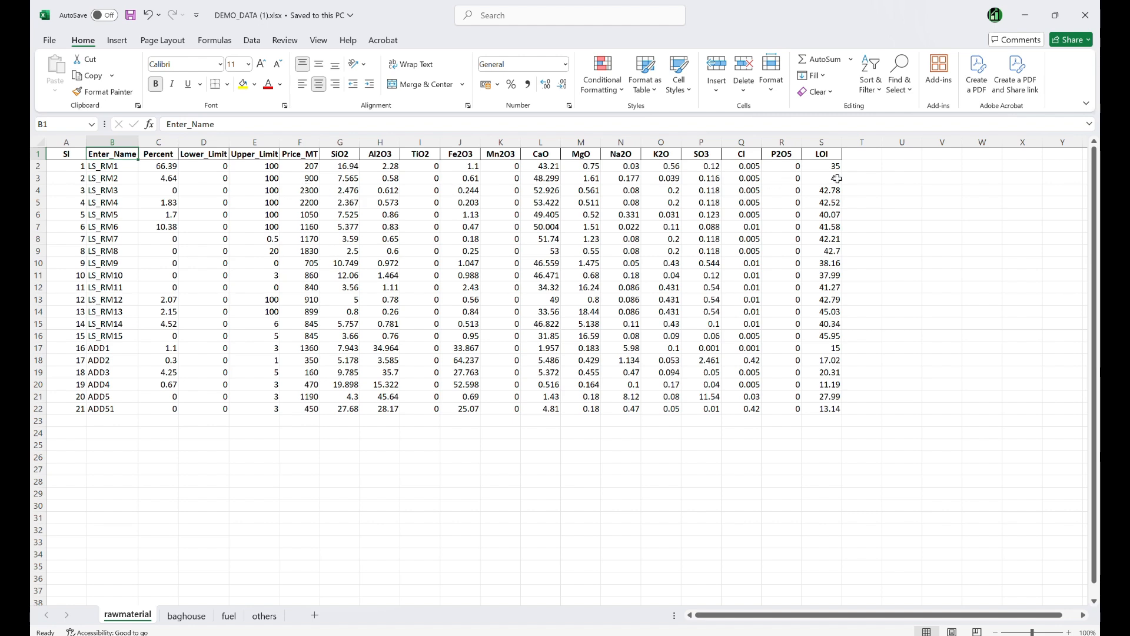
{"action": "left_click", "coordinate": [863, 164]}
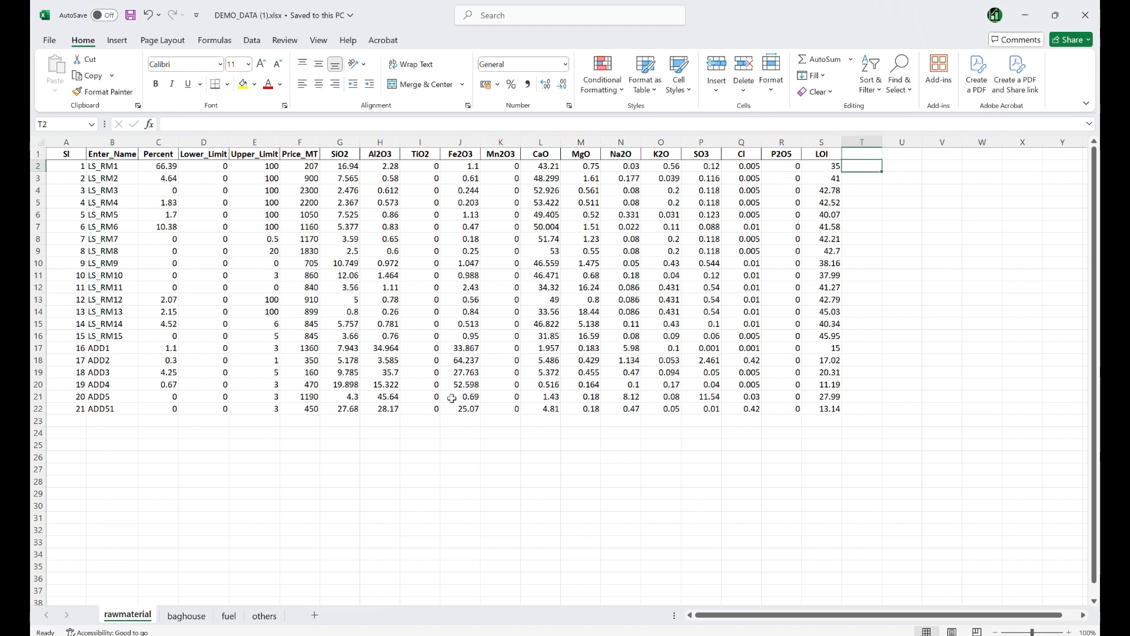
Step: Delete the Total, LSF, AM, SM, Add and Remove columns (T to Y) from the baghouse sheet
{"action": "left_click", "coordinate": [187, 615]}
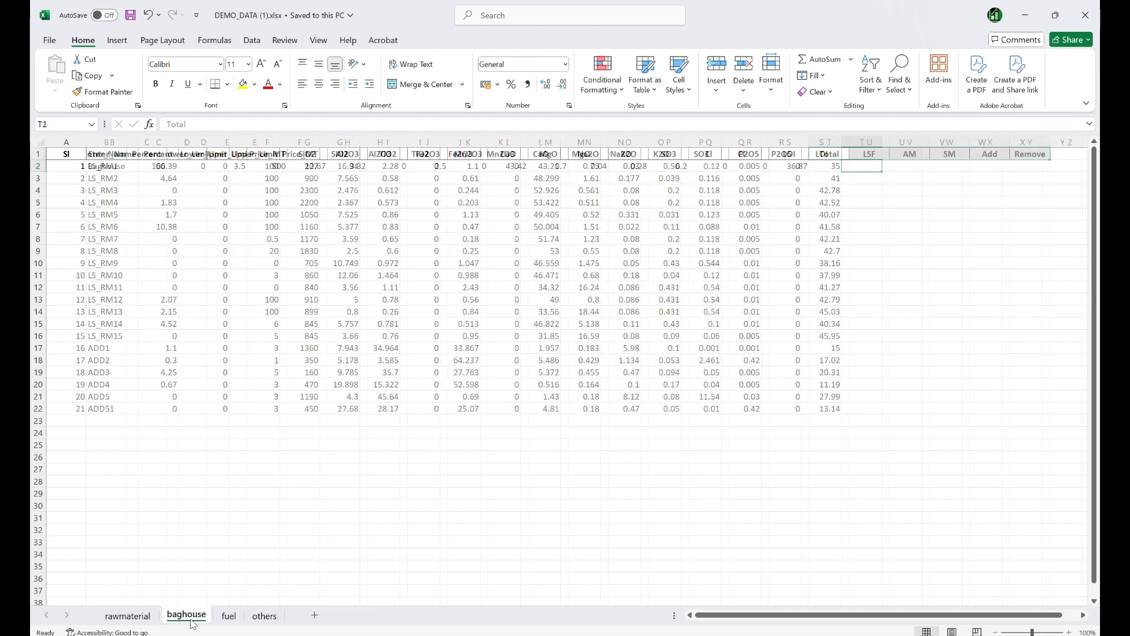
{"action": "left_click", "coordinate": [866, 141]}
{"action": "left_click_drag", "start_coordinate": [829, 141], "coordinate": [1030, 141]}
{"action": "right_click", "coordinate": [973, 179]}
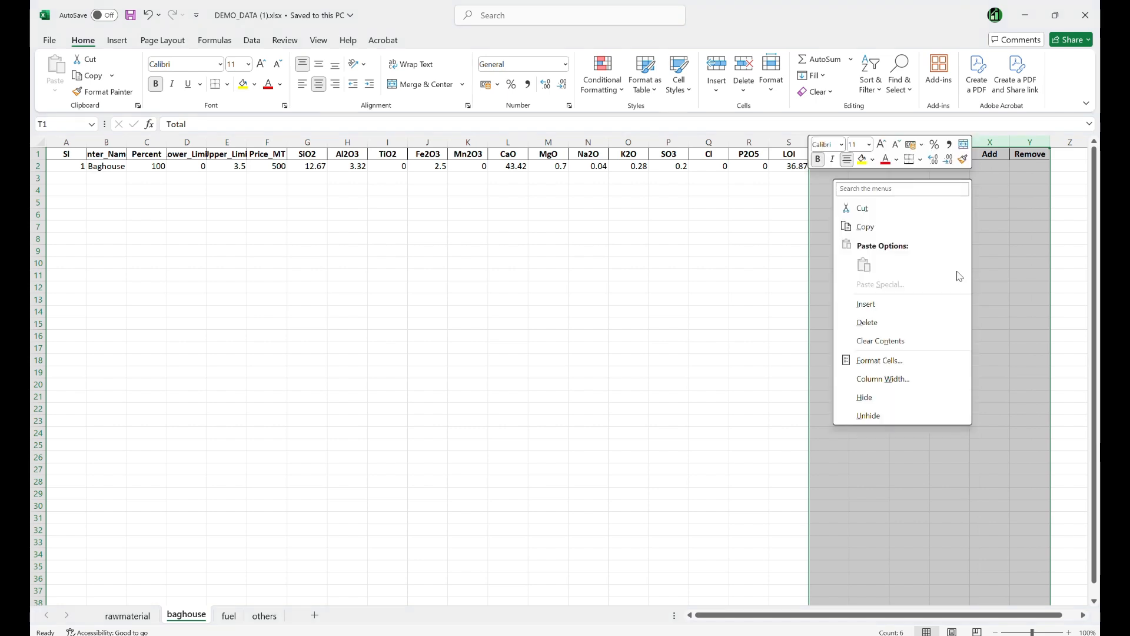
{"action": "left_click", "coordinate": [861, 323]}
{"action": "left_click", "coordinate": [666, 345]}
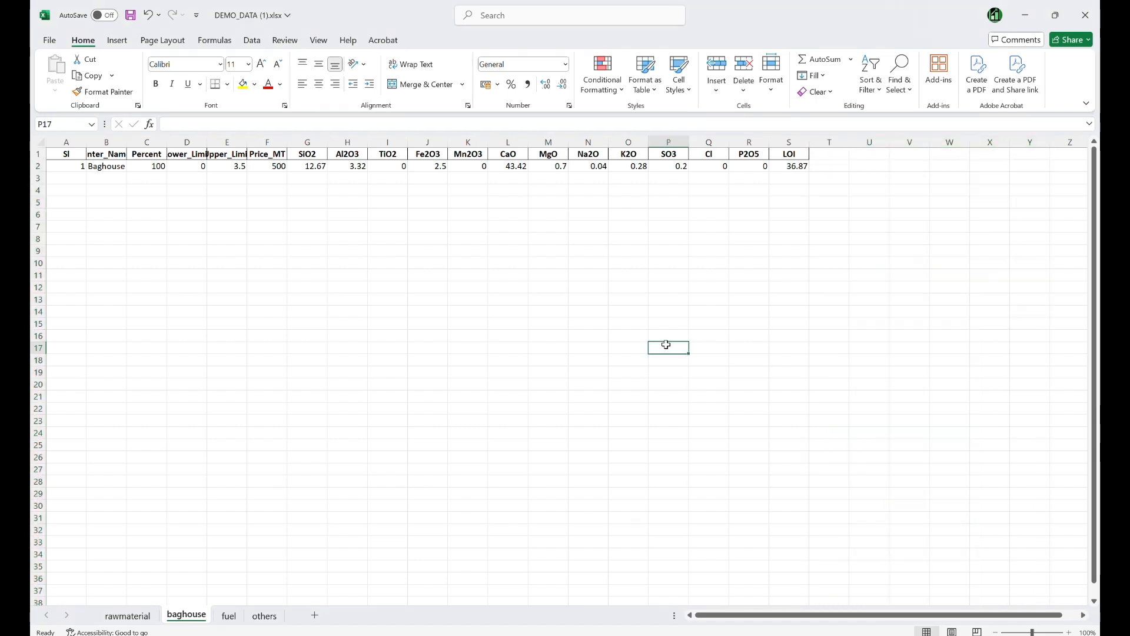
Step: Delete the Add and Remove columns after NCV from the fuel sheet
{"action": "left_click", "coordinate": [229, 617]}
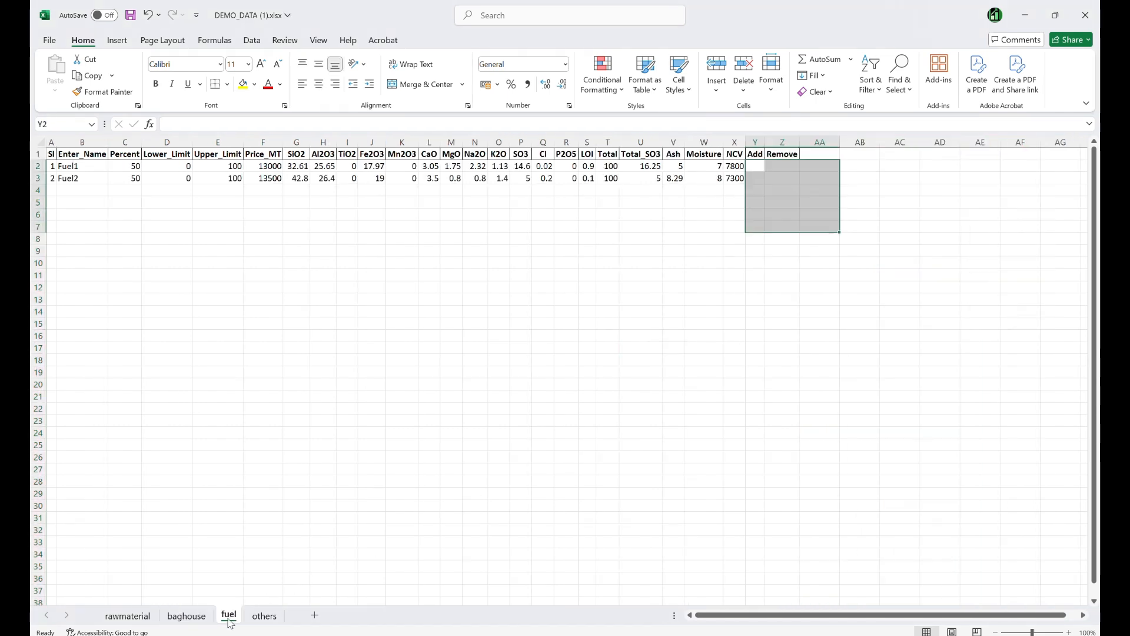
{"action": "left_click_drag", "start_coordinate": [763, 141], "coordinate": [793, 142]}
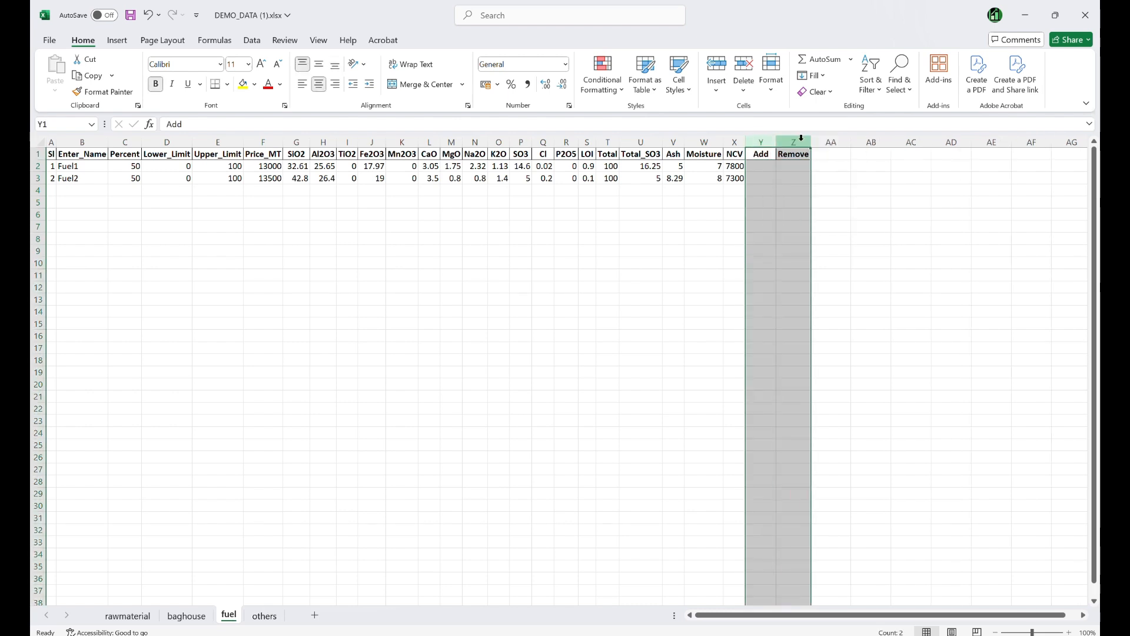
{"action": "right_click", "coordinate": [794, 183]}
{"action": "left_click", "coordinate": [829, 324]}
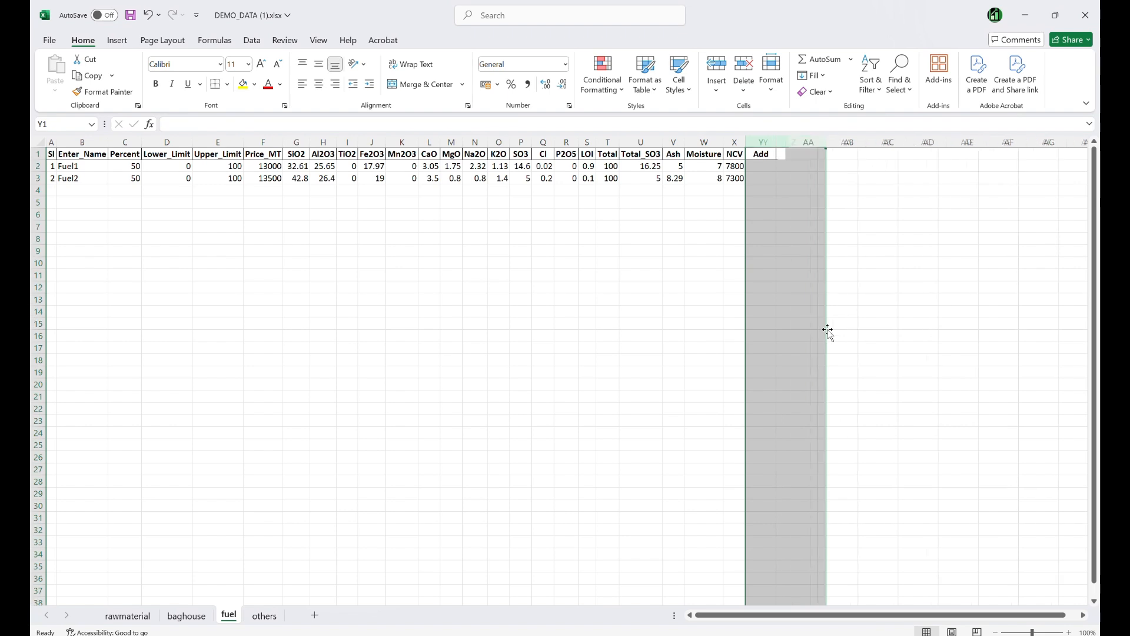
{"action": "left_click", "coordinate": [591, 334]}
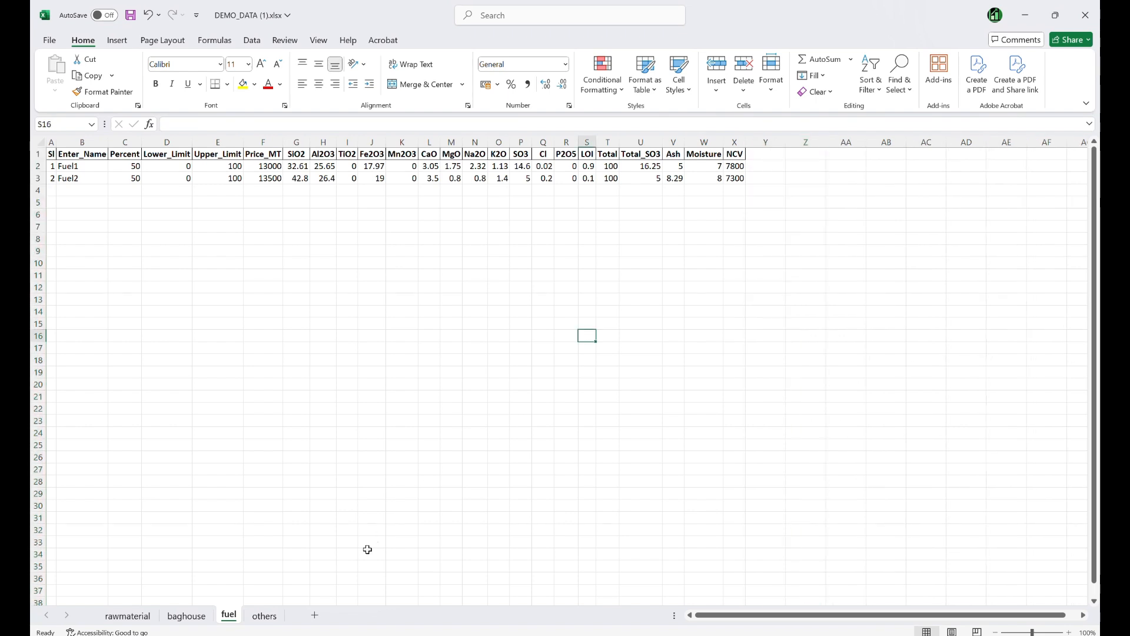
Step: Review the dataname, specificHeat, baghouseRatio, freelime and remarks entries on the others sheet
{"action": "left_click", "coordinate": [267, 616]}
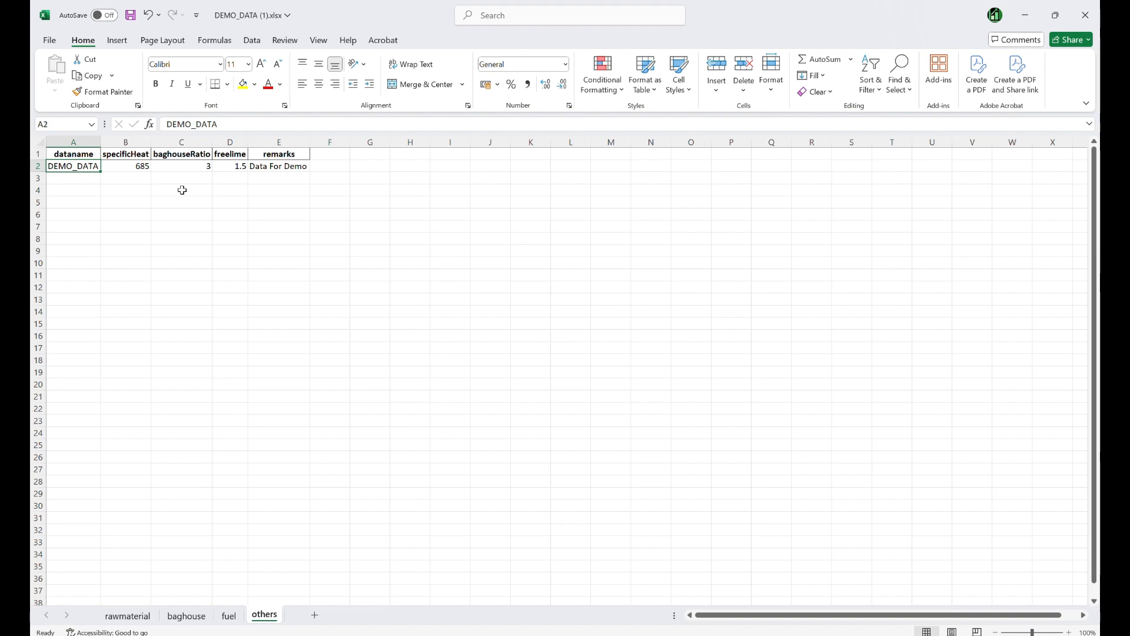
{"action": "left_click", "coordinate": [135, 170]}
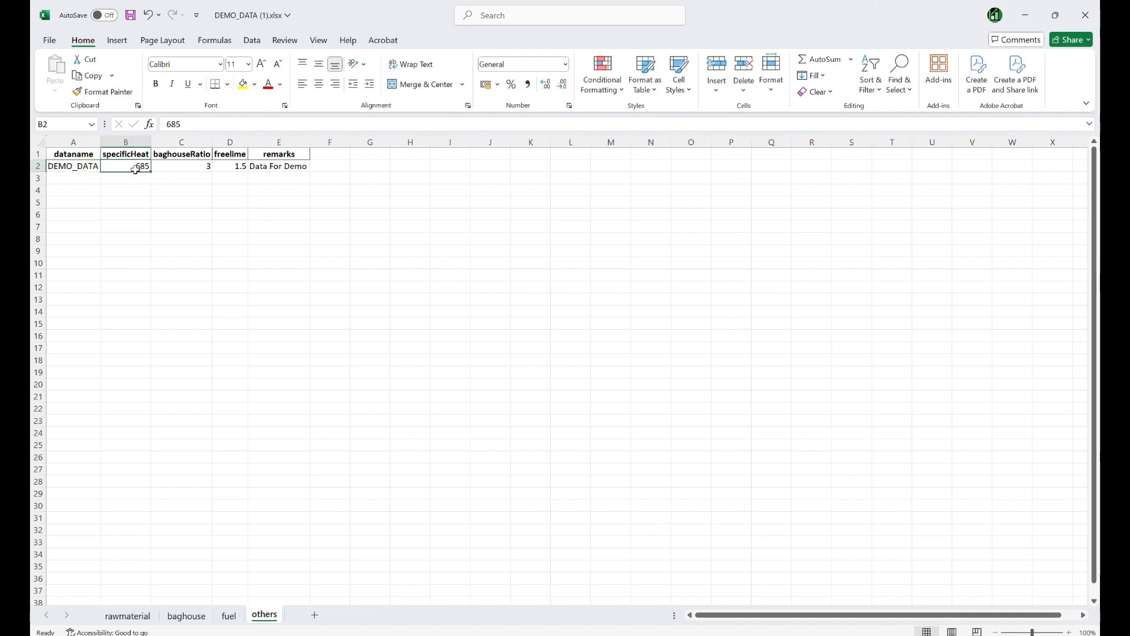
{"action": "left_click", "coordinate": [194, 168]}
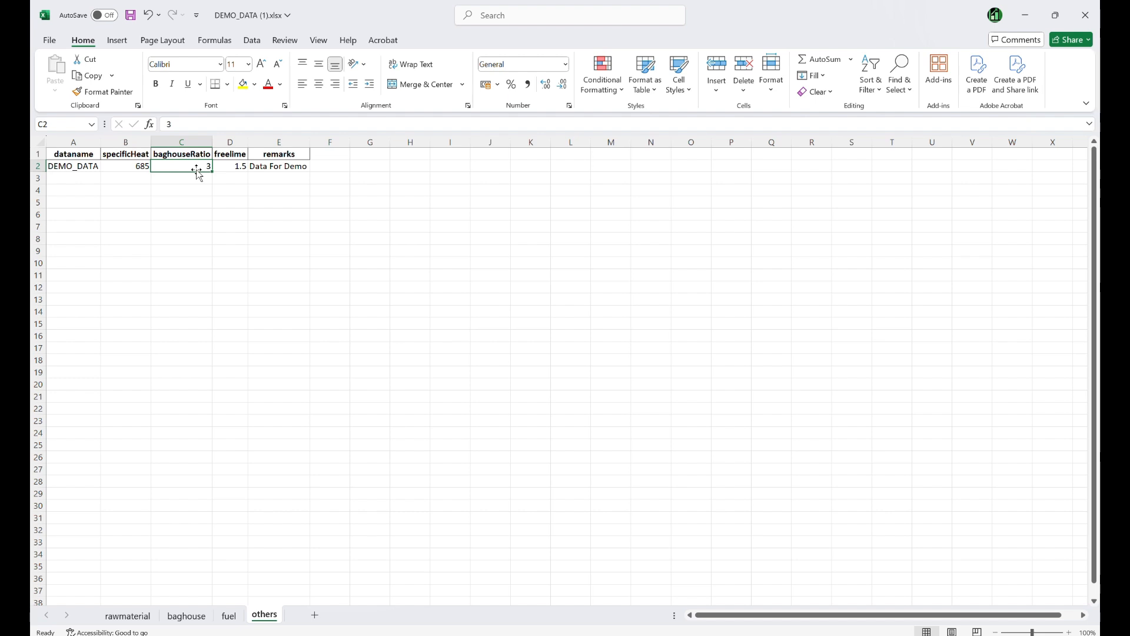
{"action": "key", "text": "Right"}
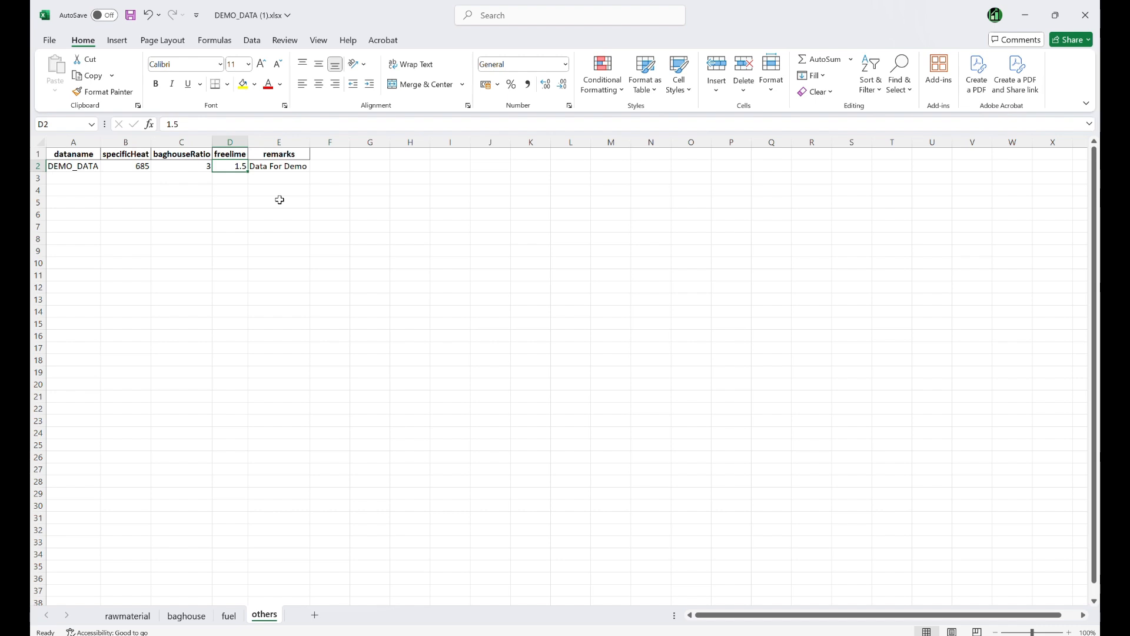
{"action": "left_click", "coordinate": [269, 172]}
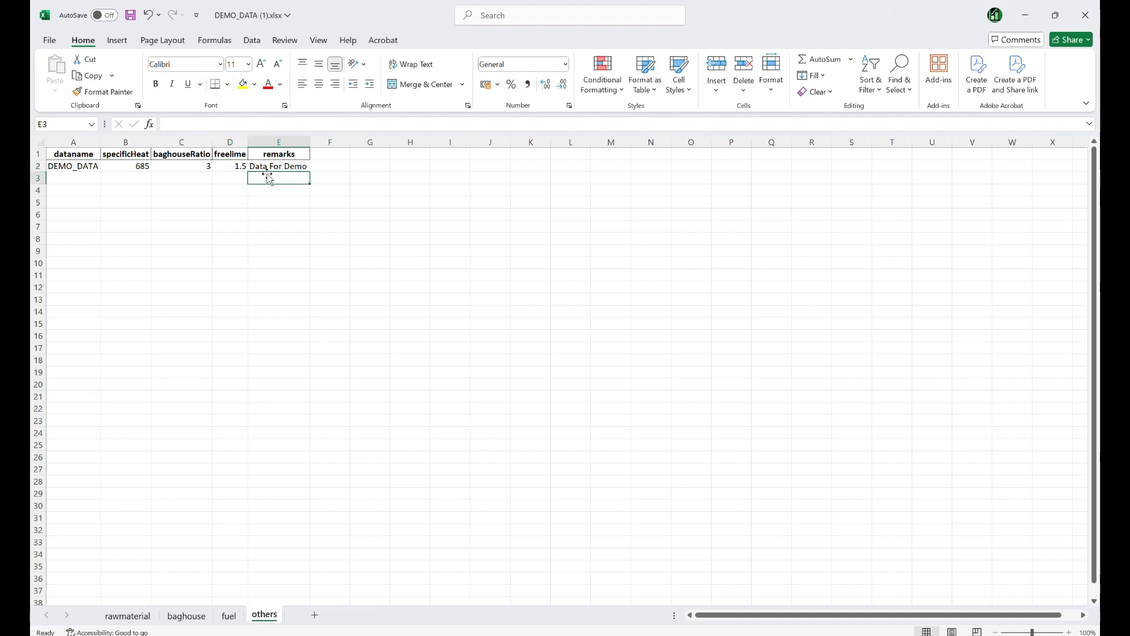
{"action": "left_click", "coordinate": [92, 172]}
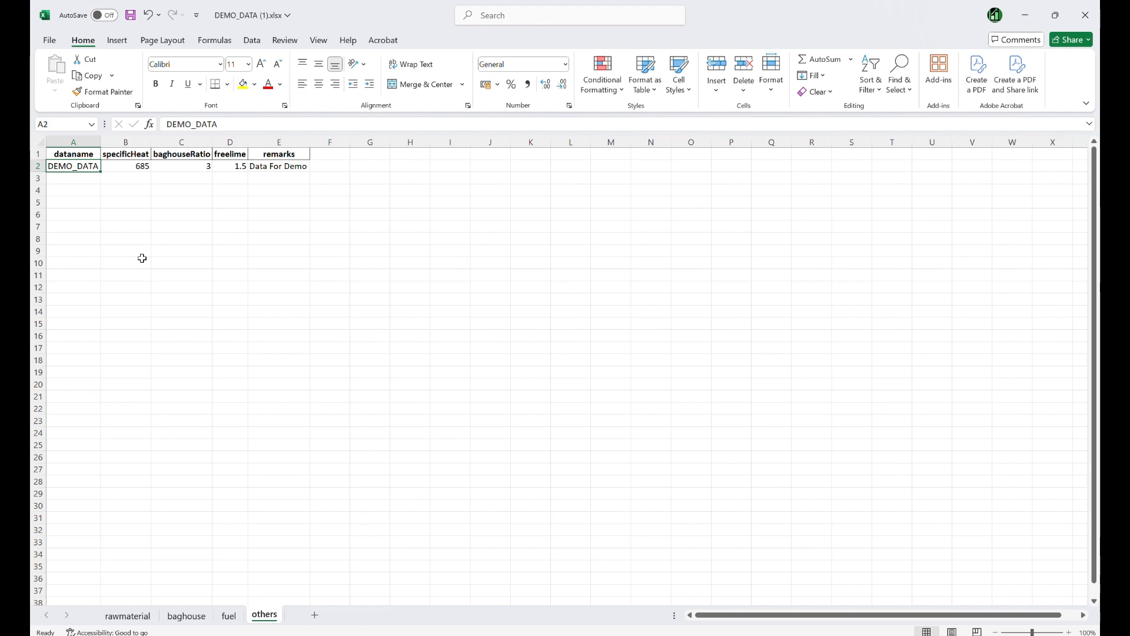
Step: Save the demo workbook and minimize both Excel windows to return to the CemCal Pro upload page
{"action": "left_click", "coordinate": [132, 16]}
{"action": "left_click", "coordinate": [1026, 17]}
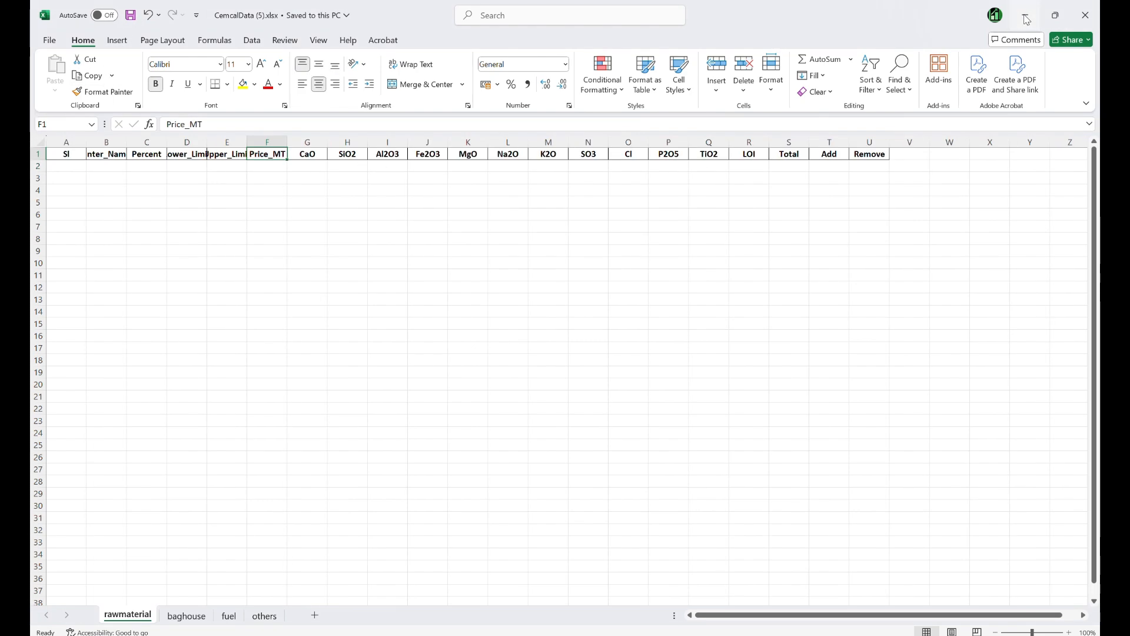
{"action": "left_click", "coordinate": [1027, 18]}
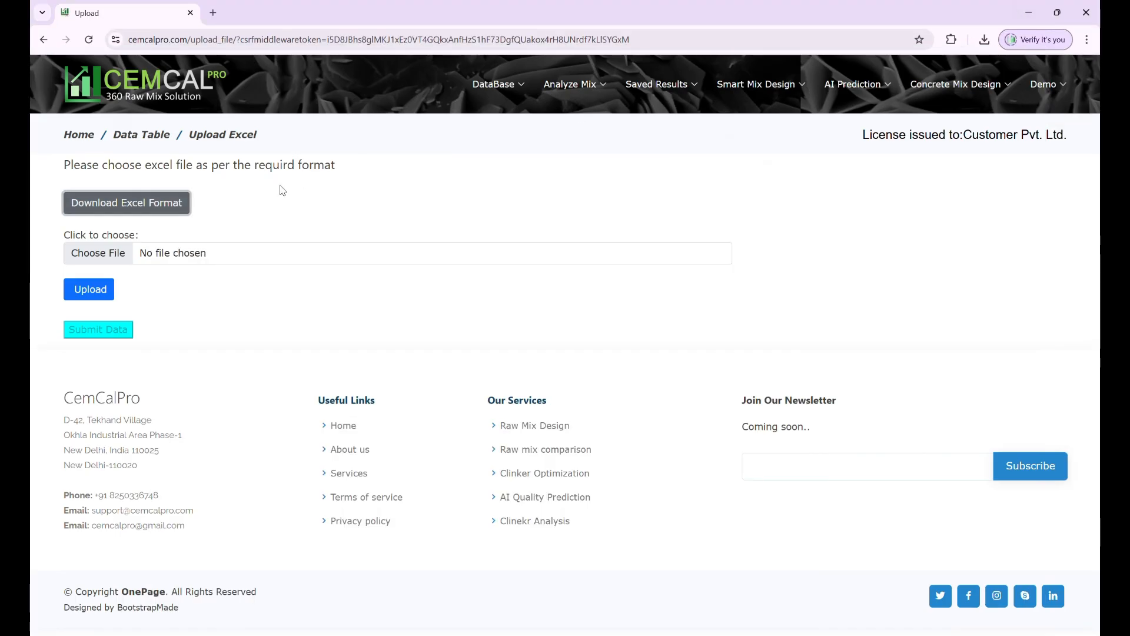
Step: Upload DEMO_DATA (1).xlsx from the Downloads folder and run the error check on the imported raw mix data
{"action": "left_click", "coordinate": [101, 258]}
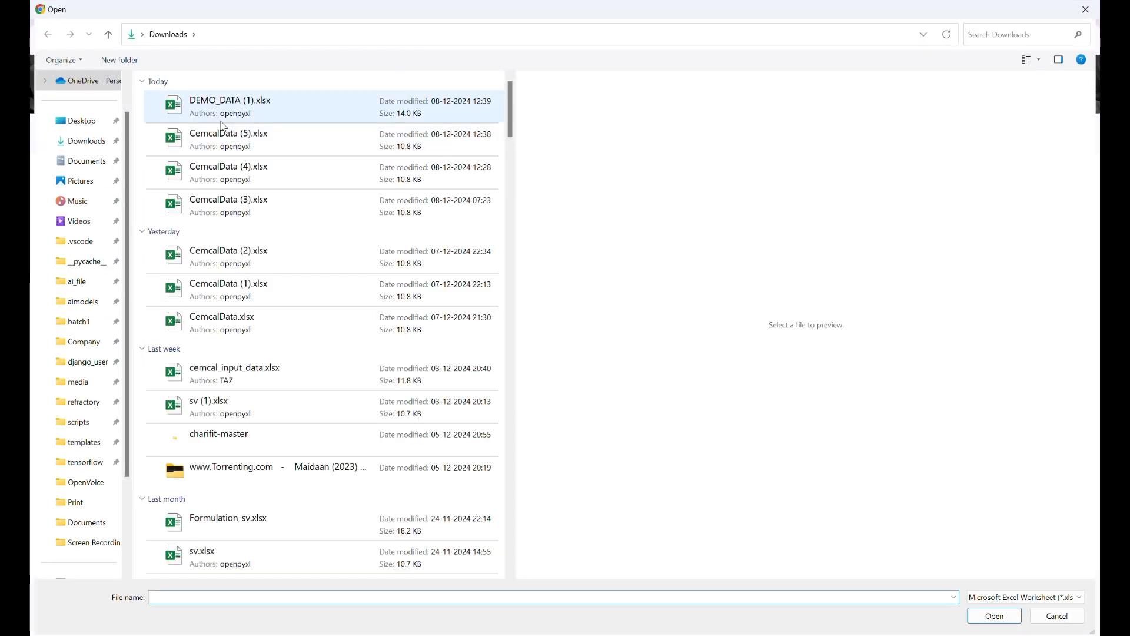
{"action": "left_click", "coordinate": [234, 111]}
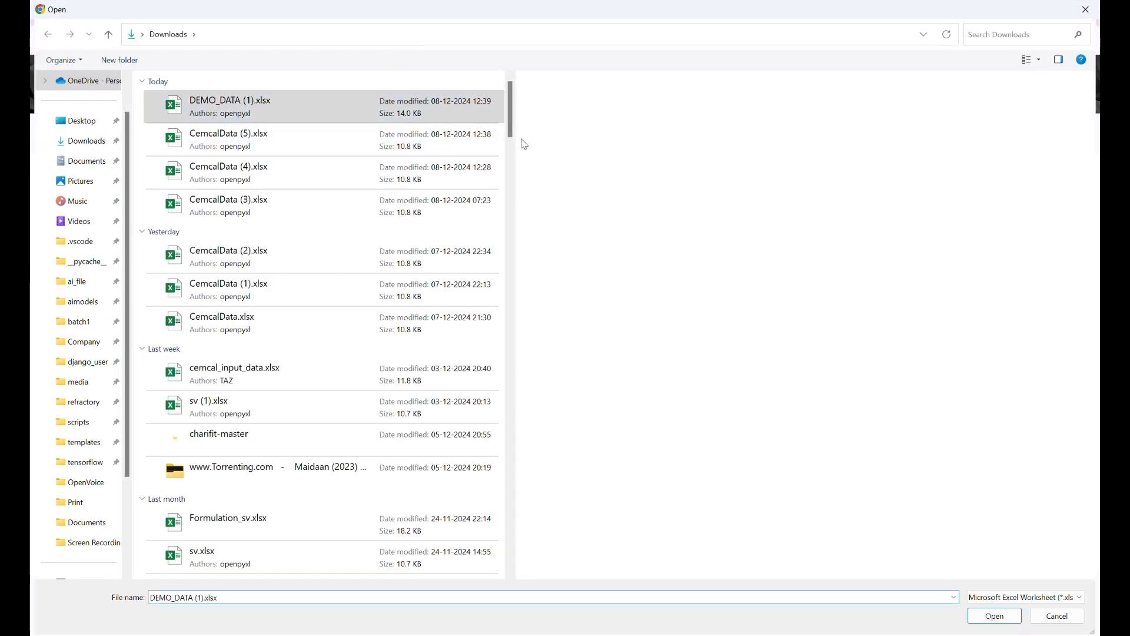
{"action": "left_click", "coordinate": [994, 616]}
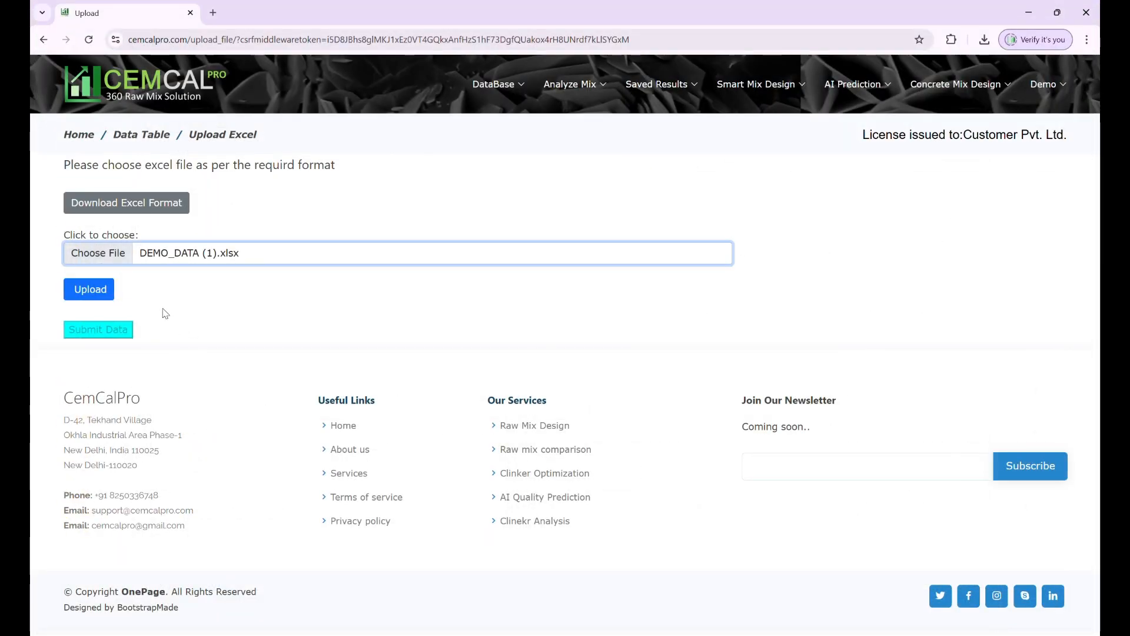
{"action": "left_click", "coordinate": [91, 296]}
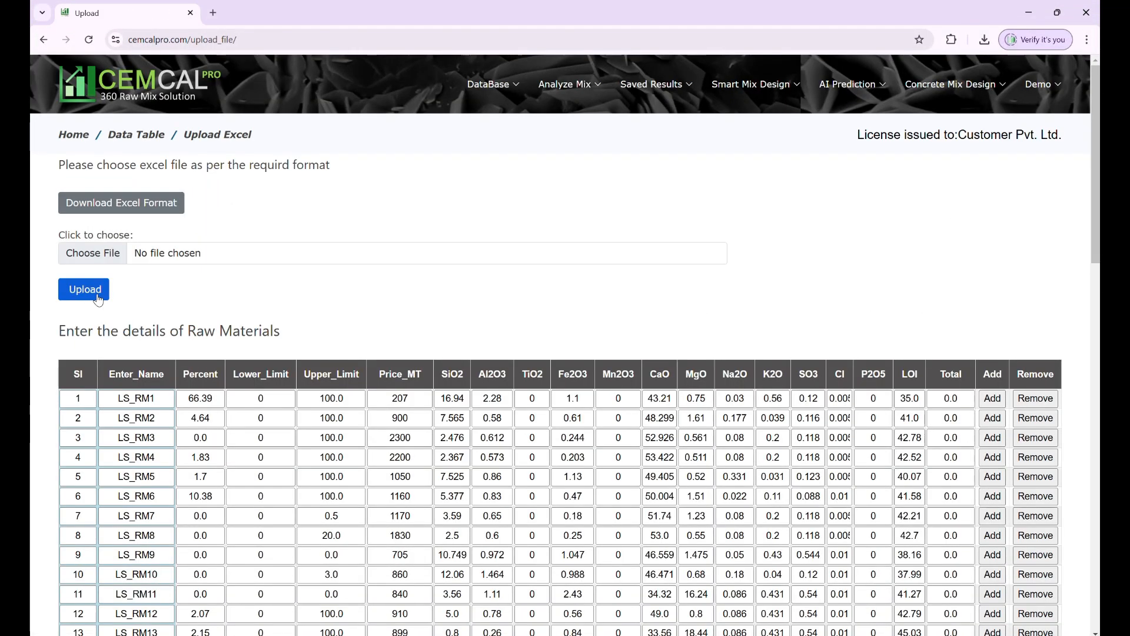
{"action": "left_click_drag", "start_coordinate": [1092, 205], "coordinate": [1089, 502]}
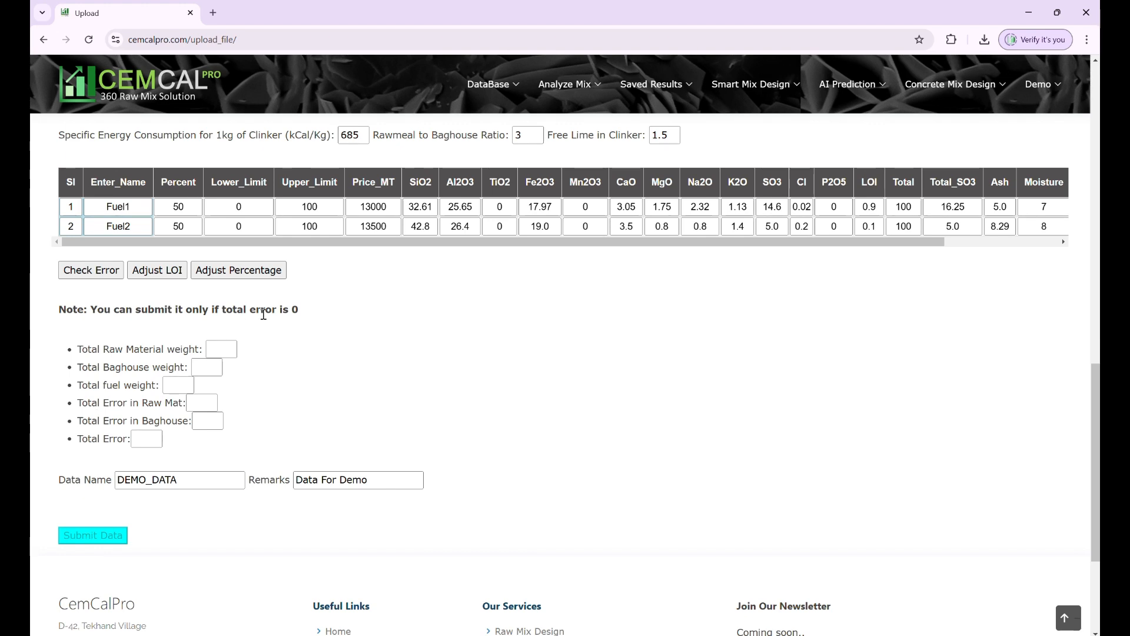
{"action": "left_click", "coordinate": [95, 270]}
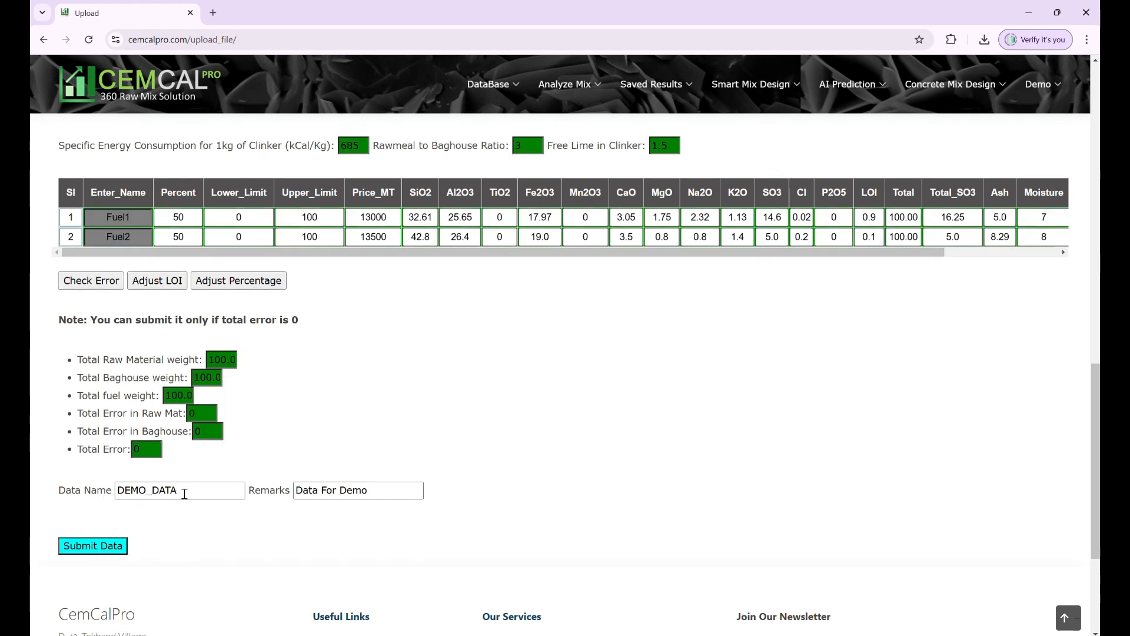
Step: Set Fuel1's Mn2O3 to 1 and run the error check again
{"action": "double_click", "coordinate": [561, 217]}
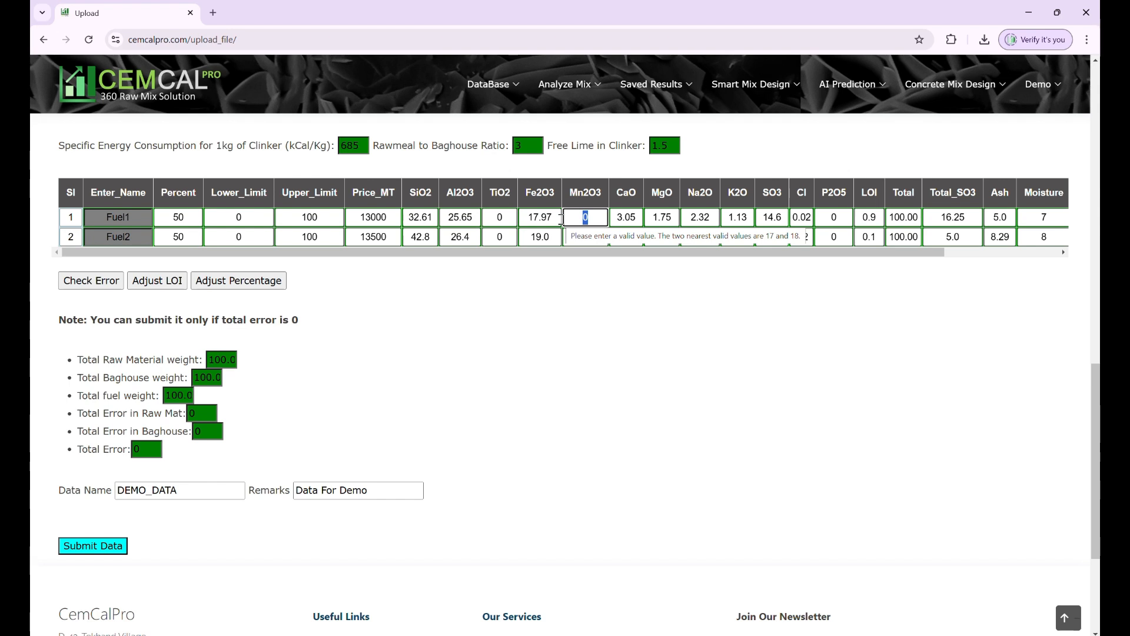
{"action": "type", "text": "1"}
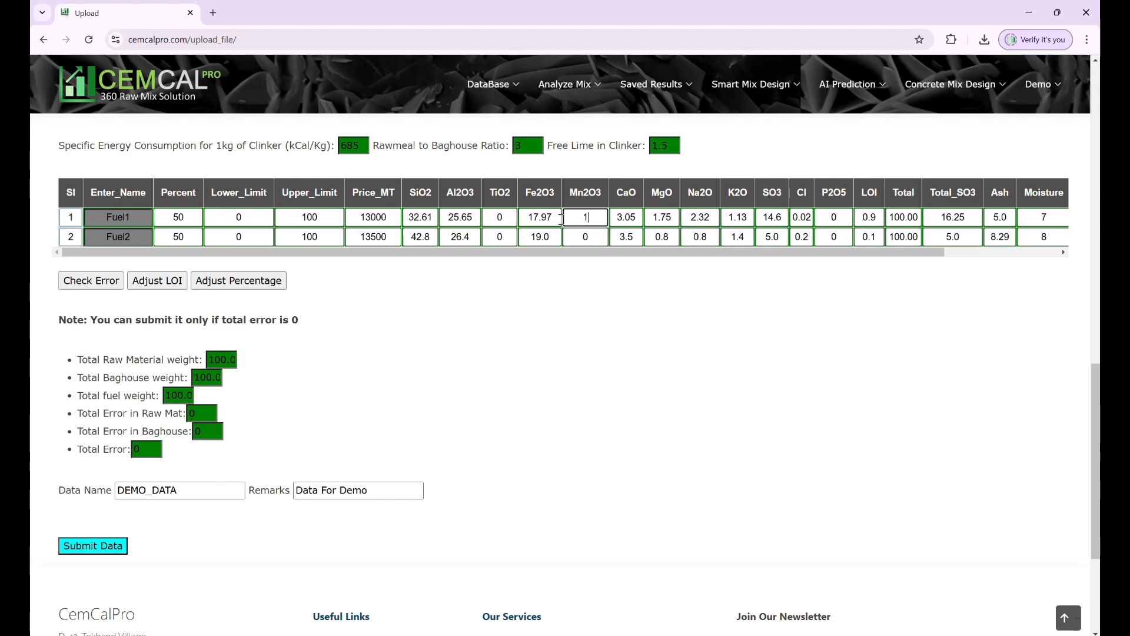
{"action": "left_click", "coordinate": [97, 281]}
{"action": "left_click", "coordinate": [97, 284]}
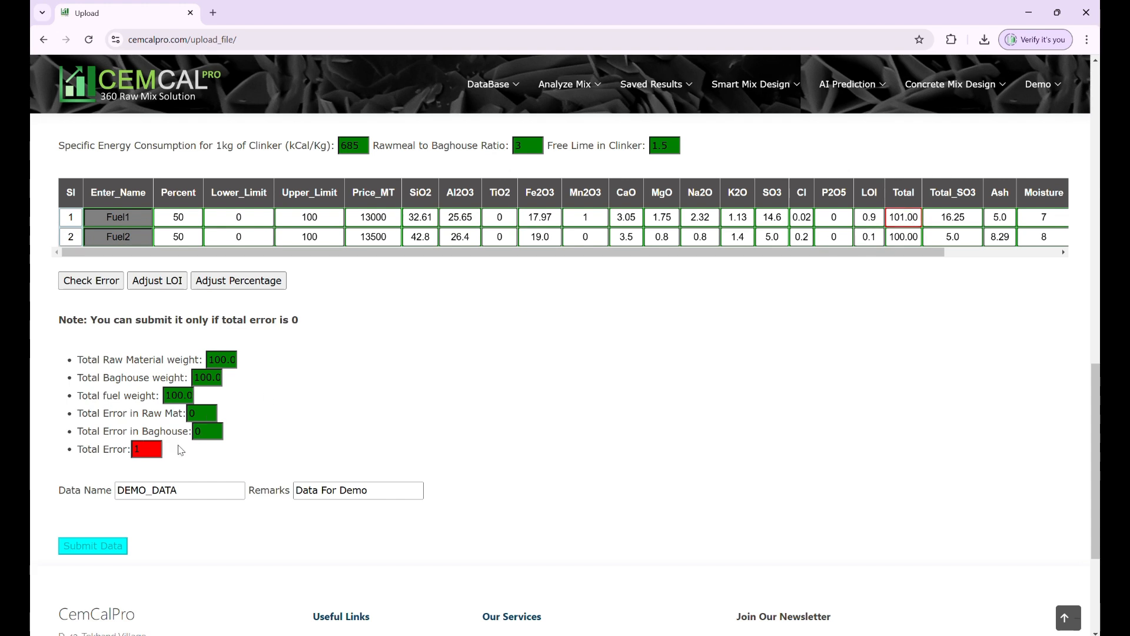
Step: Set Fuel1's Mn2O3 to 0.2, recheck the errors and adjust the LOI to balance the oxide total
{"action": "left_click_drag", "start_coordinate": [597, 217], "coordinate": [546, 214]}
{"action": "type", "text": "0."}
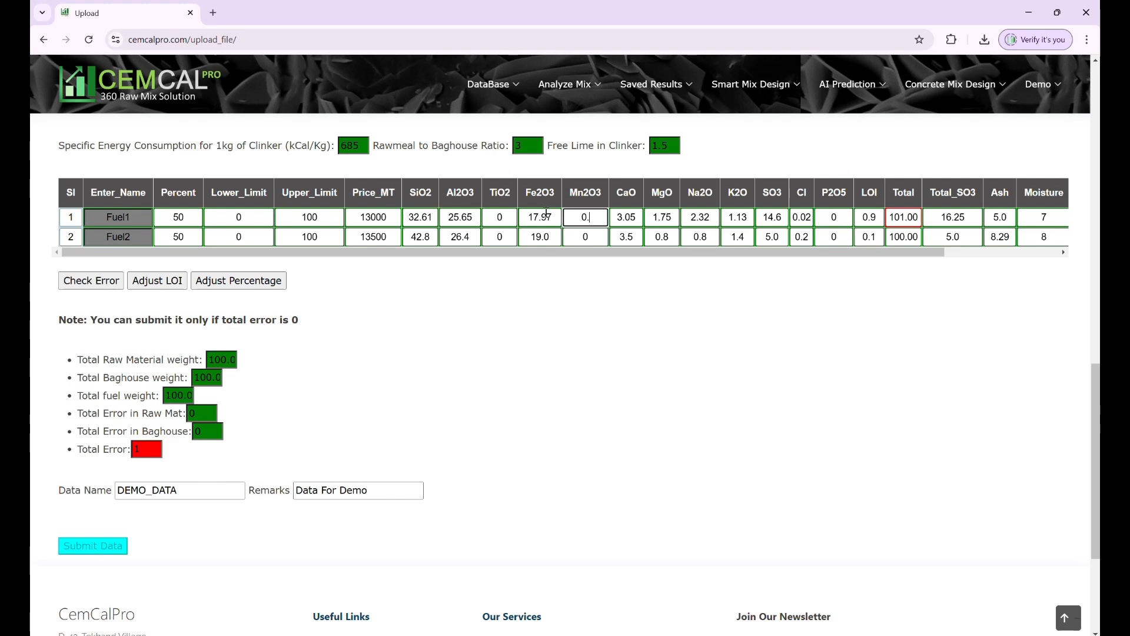
{"action": "type", "text": "2"}
{"action": "left_click", "coordinate": [107, 283]}
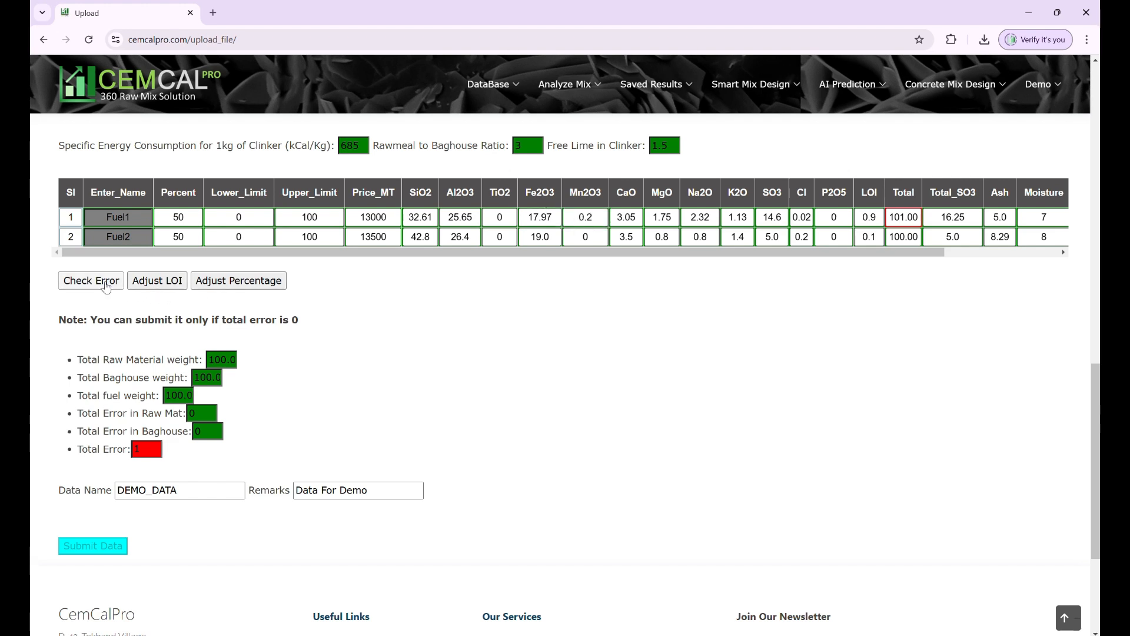
{"action": "left_click", "coordinate": [158, 285]}
{"action": "left_click", "coordinate": [158, 284]}
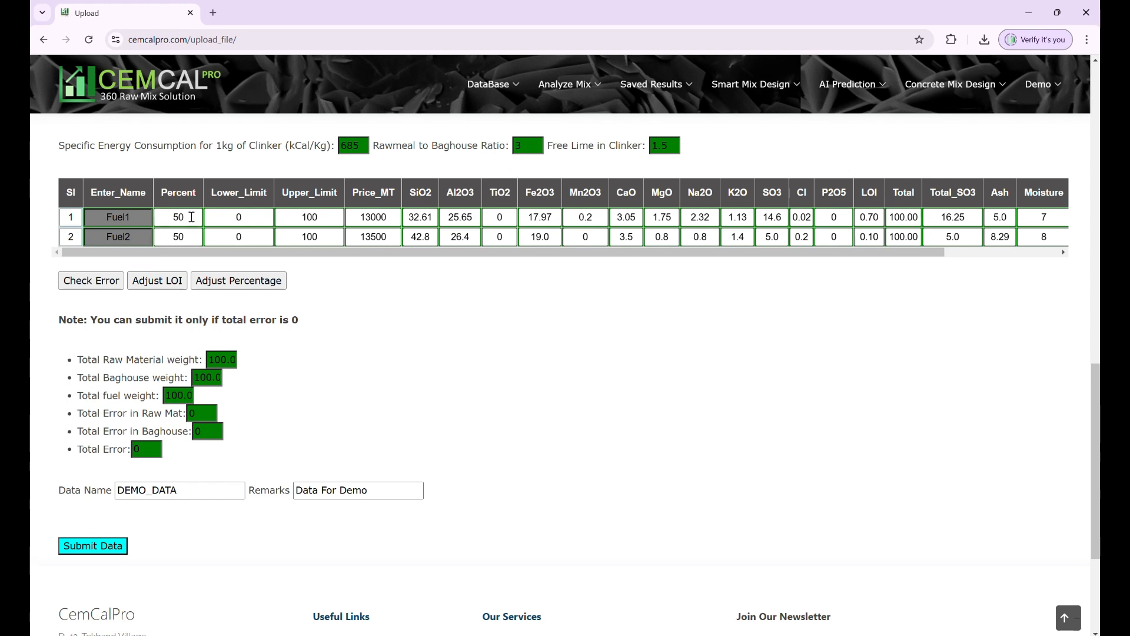
Step: Add a blank row below Fuel2 in the fuel table and remove it again
{"action": "left_click", "coordinate": [833, 237]}
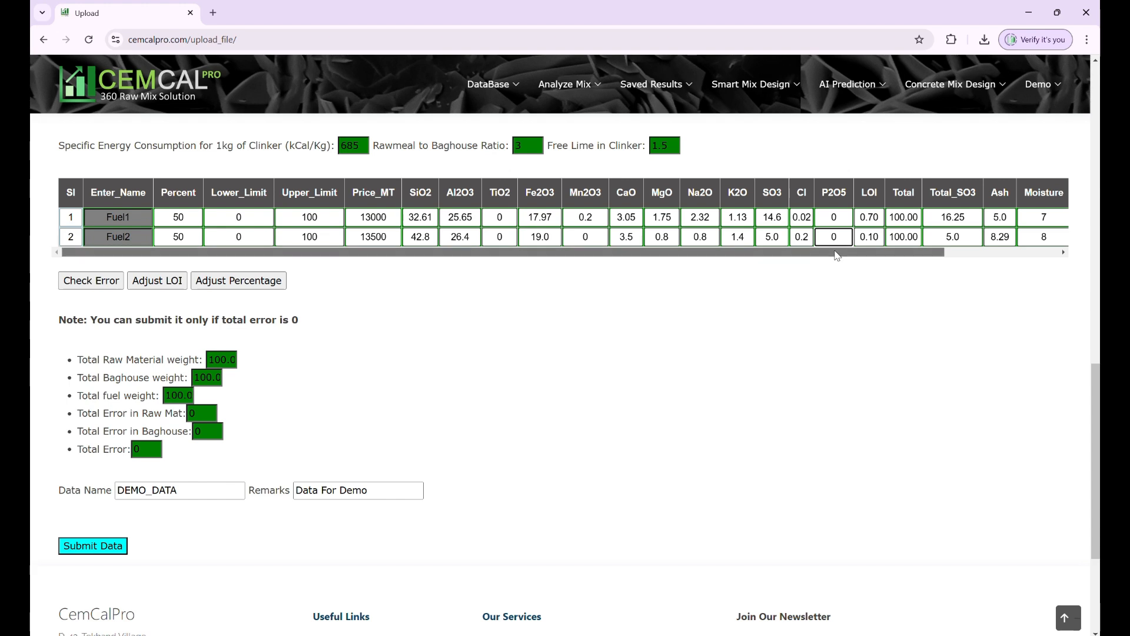
{"action": "left_click_drag", "start_coordinate": [838, 253], "coordinate": [950, 253]}
{"action": "left_click", "coordinate": [992, 236]}
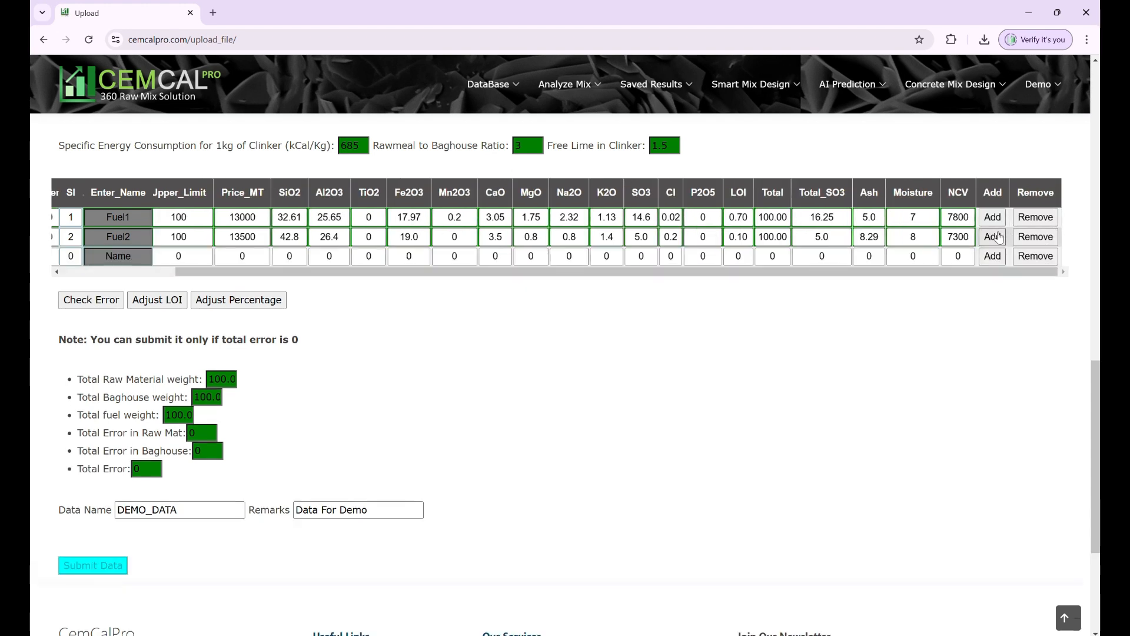
{"action": "left_click", "coordinate": [1032, 263]}
{"action": "left_click_drag", "start_coordinate": [450, 252], "coordinate": [336, 252]}
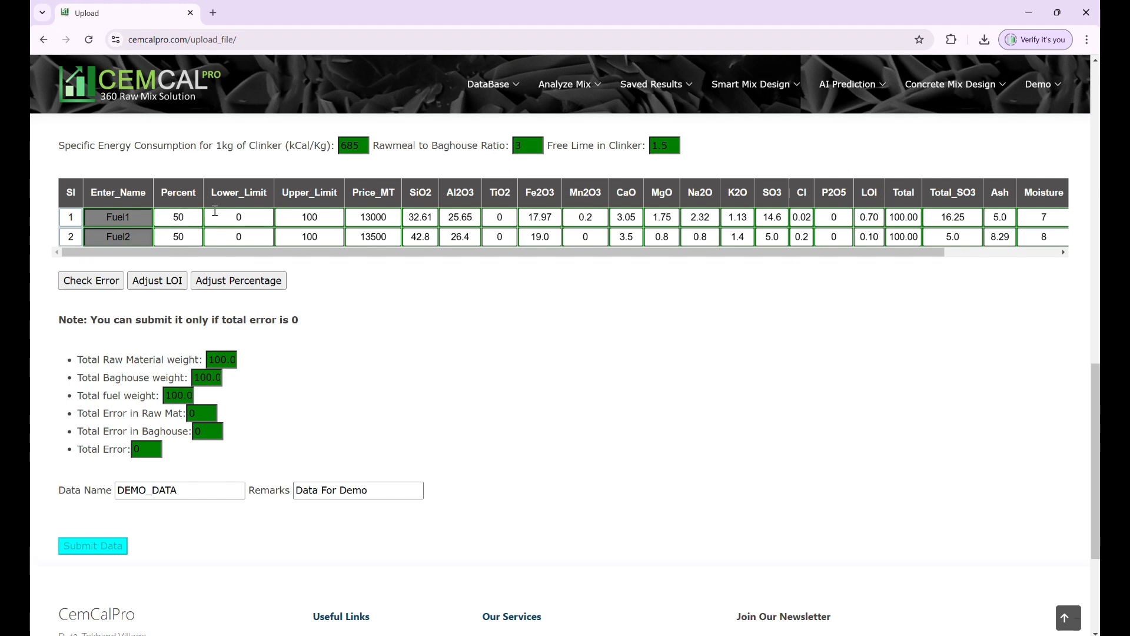
Step: Set Fuel1's percent to 5, run the error check and adjust the percentages to balance the total fuel weight
{"action": "left_click", "coordinate": [198, 219]}
{"action": "key", "text": "BackSpace"}
{"action": "left_click", "coordinate": [94, 280]}
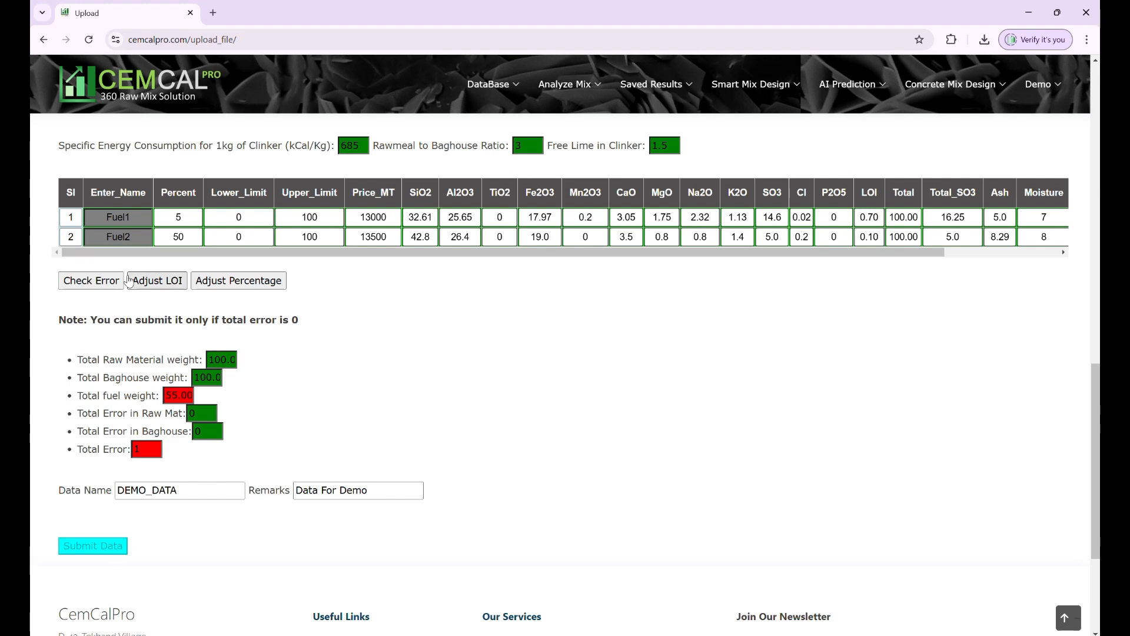
{"action": "left_click", "coordinate": [238, 281]}
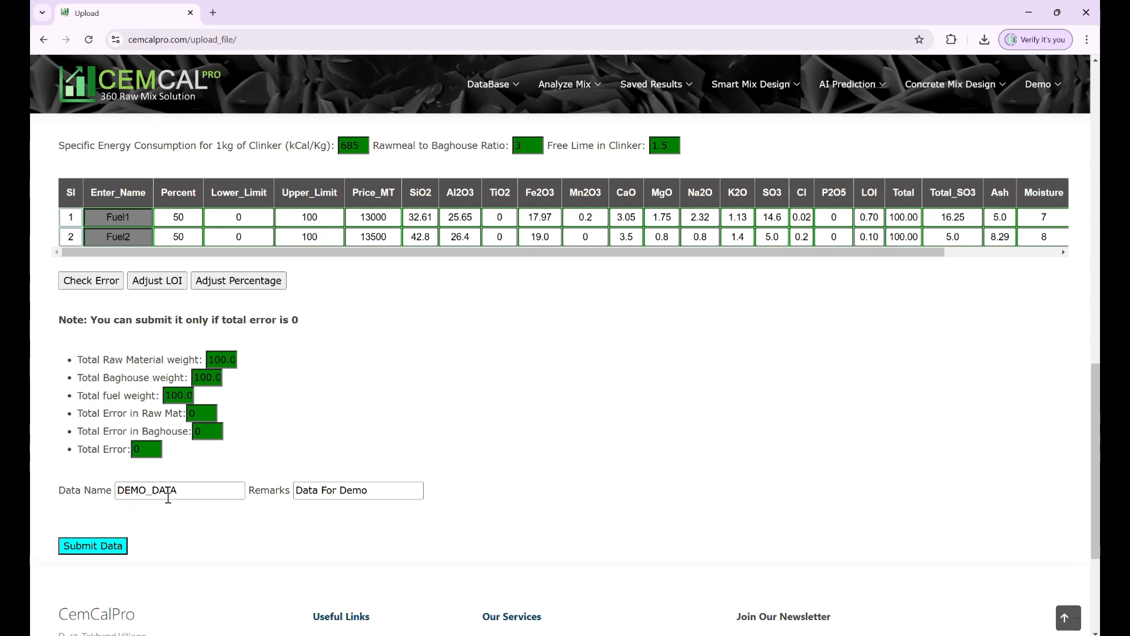
Step: Submit the DEMO_DATA raw mix and open its saved entry for editing from the list of saved raw mixes
{"action": "left_click", "coordinate": [102, 550]}
{"action": "left_click", "coordinate": [96, 120]}
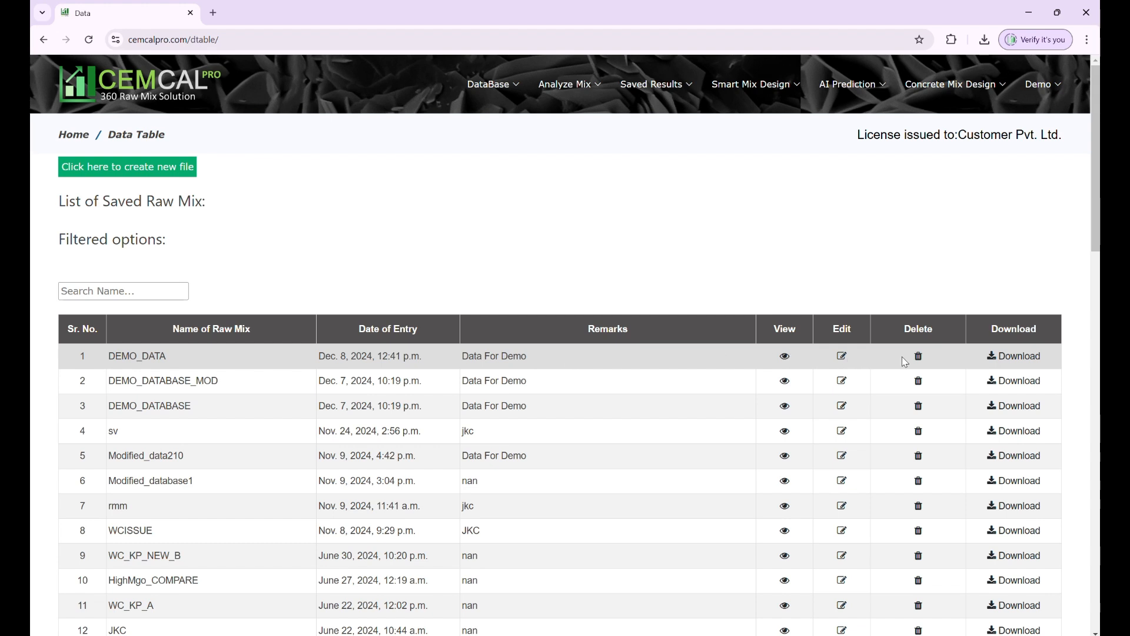
{"action": "double_click", "coordinate": [136, 358]}
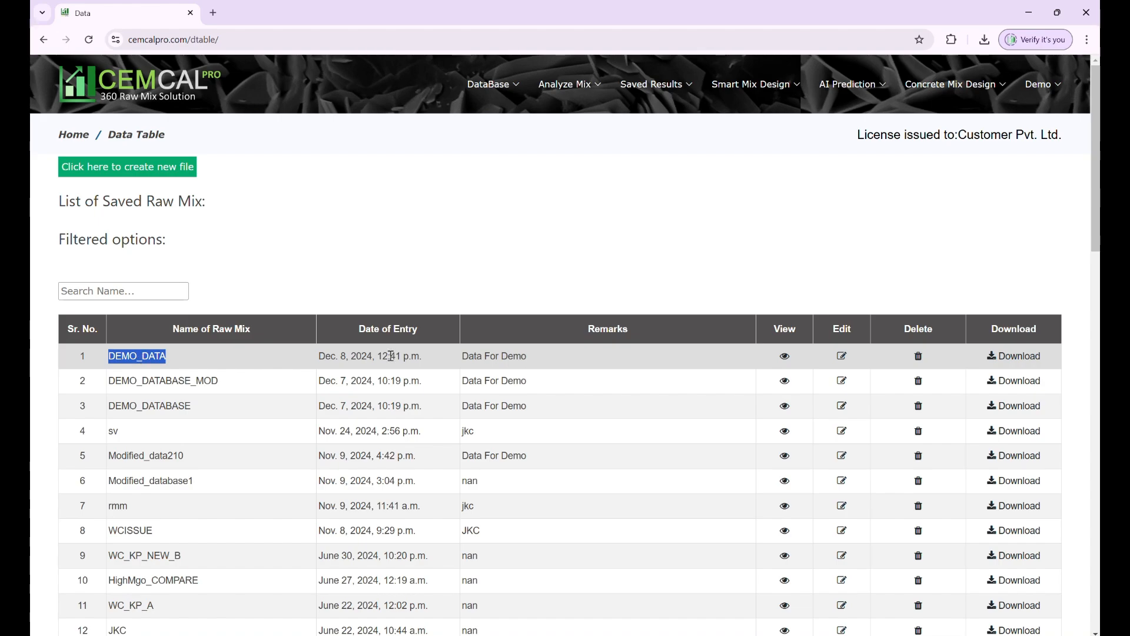
{"action": "left_click", "coordinate": [842, 357]}
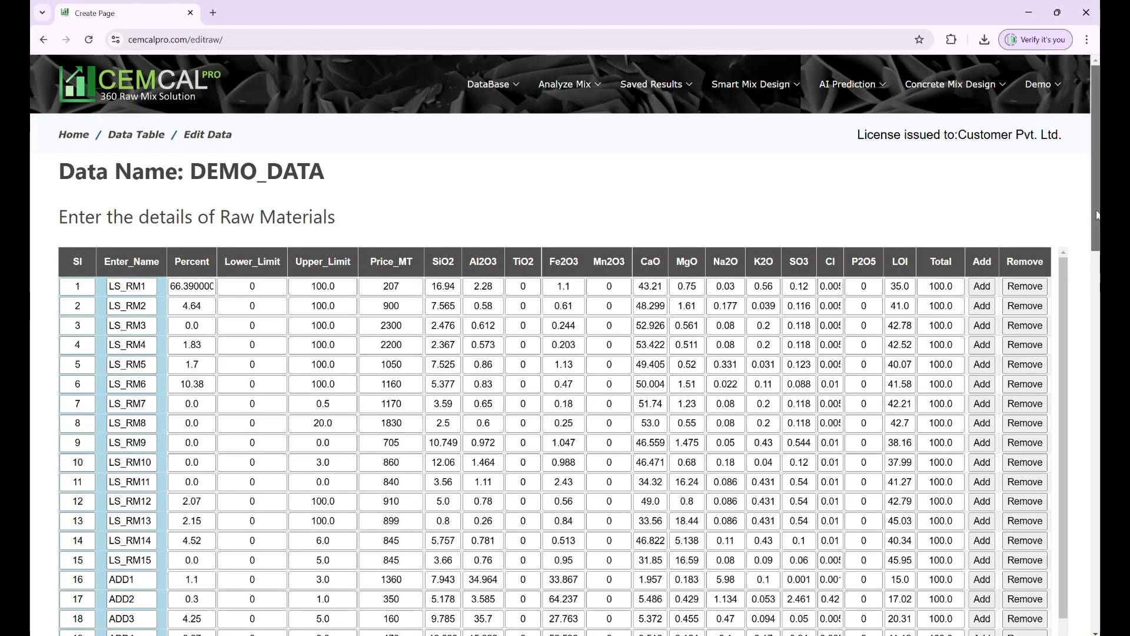
Step: Run the error check on DEMO_DATA and update the calculated results for rawmeal, kiln feed and clinker
{"action": "left_click_drag", "start_coordinate": [1097, 215], "coordinate": [1093, 535]}
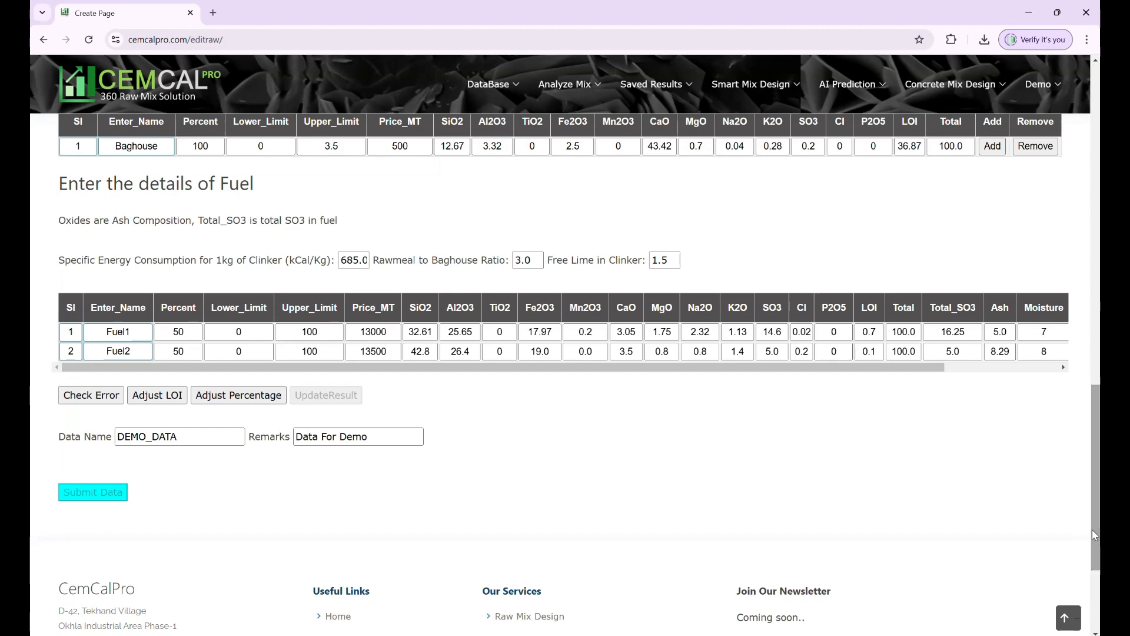
{"action": "left_click", "coordinate": [88, 396]}
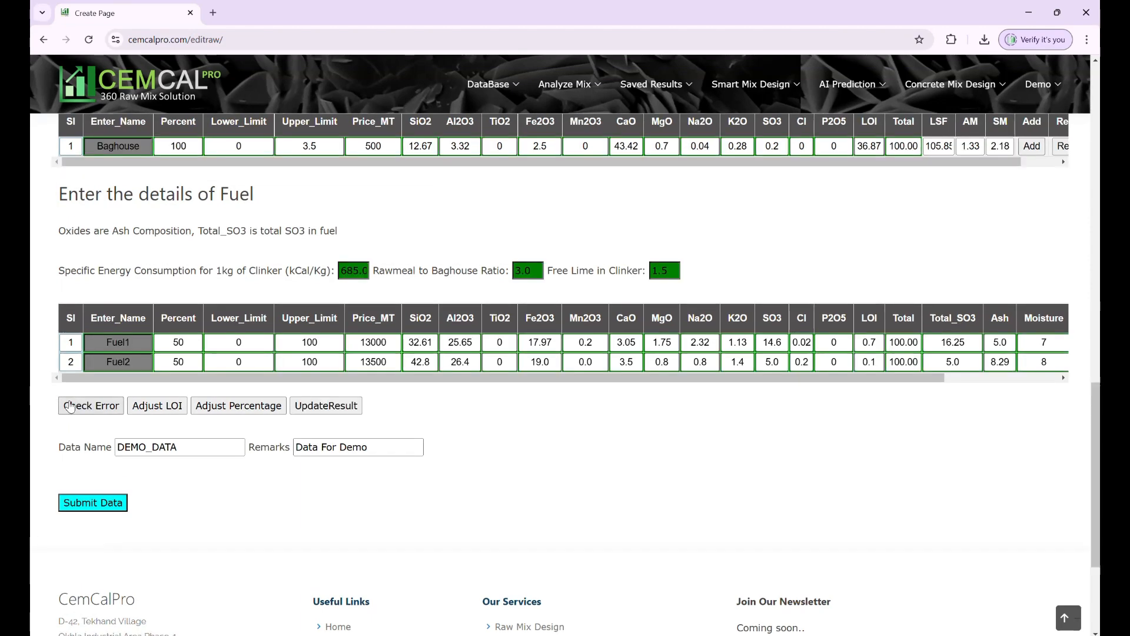
{"action": "left_click", "coordinate": [330, 419]}
{"action": "left_click_drag", "start_coordinate": [1096, 406], "coordinate": [1096, 435]}
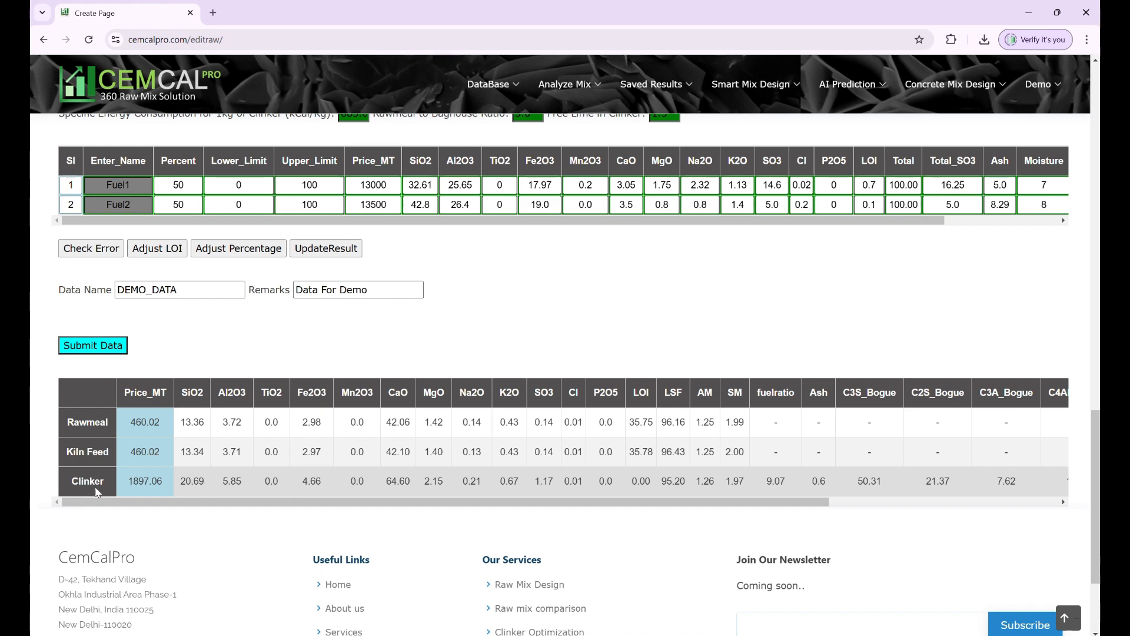
{"action": "left_click_drag", "start_coordinate": [288, 501], "coordinate": [247, 514]}
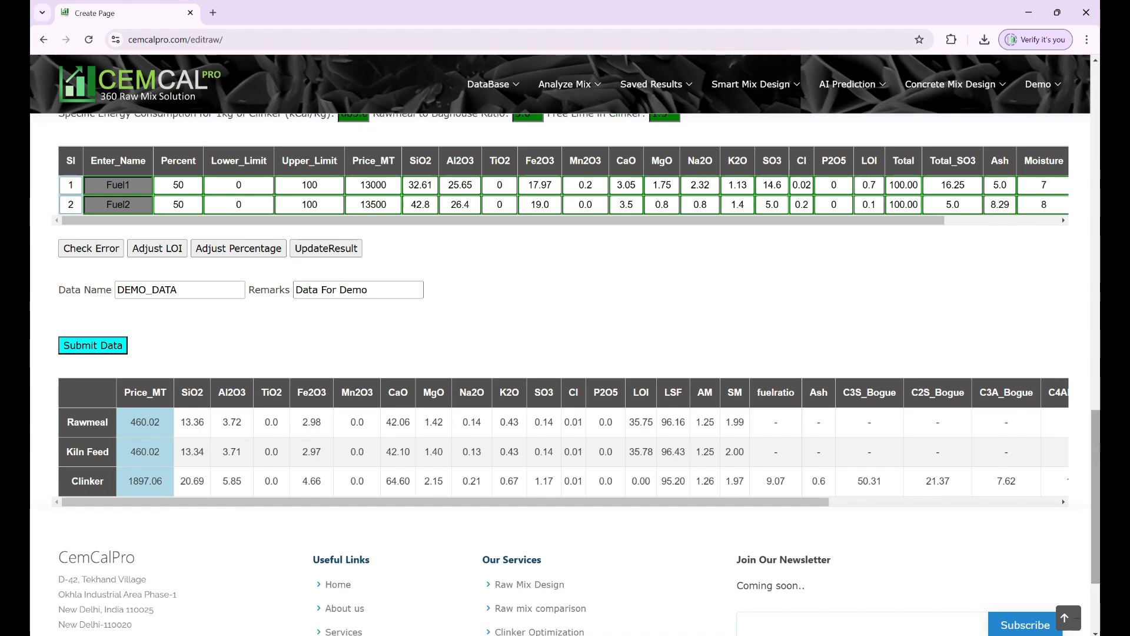
Step: Review the raw materials table, collapsing and reopening the combined limestone section beneath it
{"action": "left_click_drag", "start_coordinate": [1096, 448], "coordinate": [1094, 188]}
{"action": "scroll", "coordinate": [1087, 300], "scroll_direction": "up", "scroll_amount": 4}
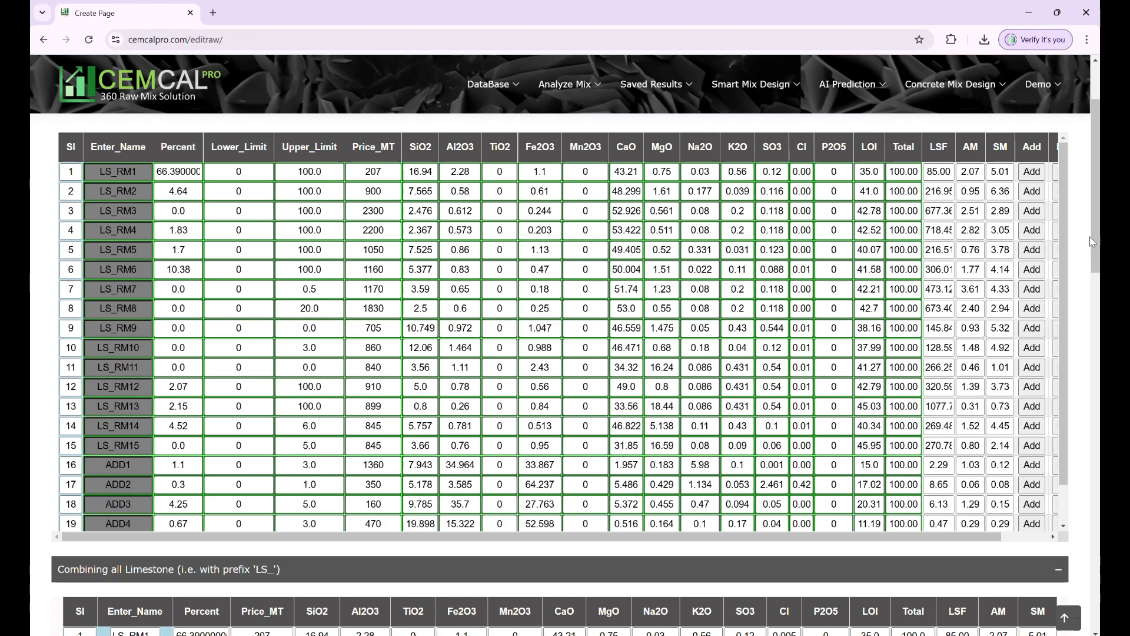
{"action": "left_click_drag", "start_coordinate": [1095, 246], "coordinate": [1094, 324]}
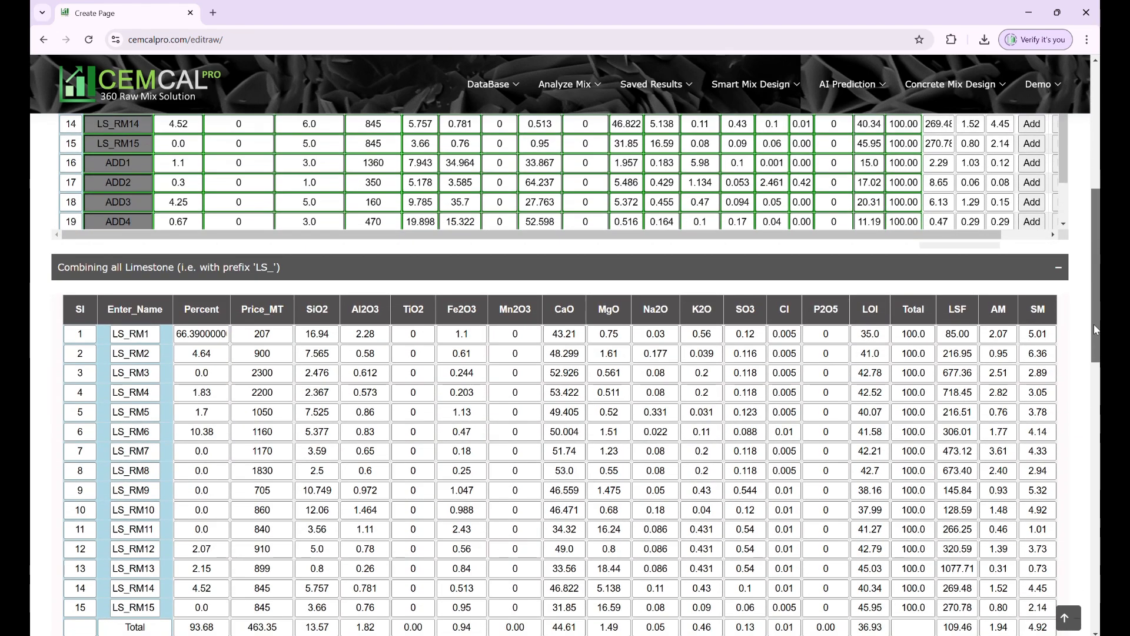
{"action": "left_click", "coordinate": [1042, 274]}
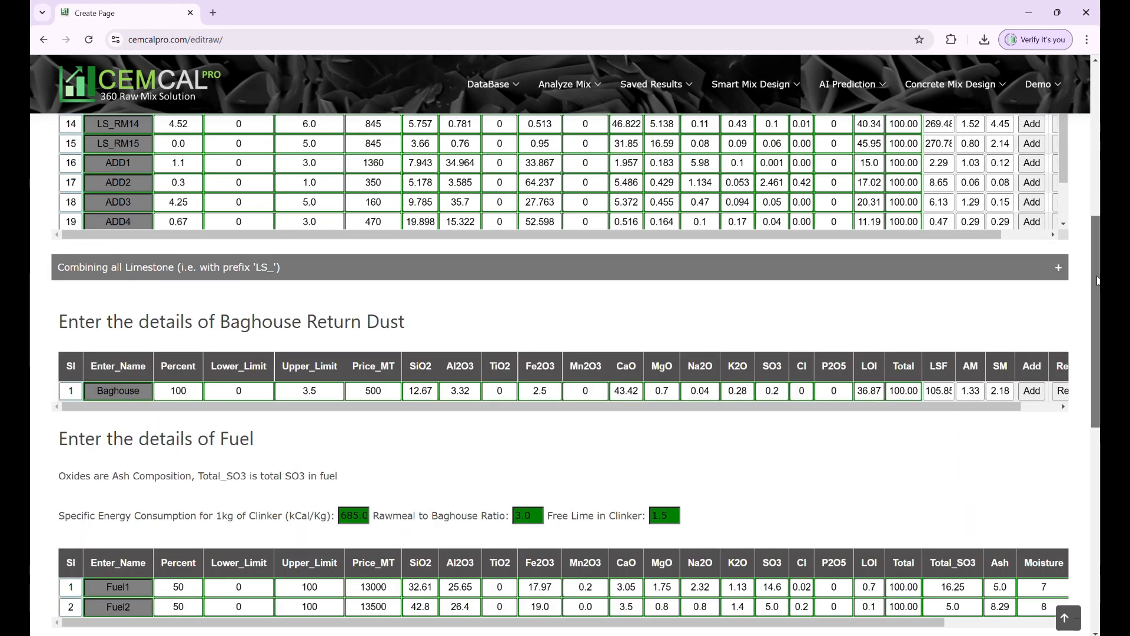
{"action": "scroll", "coordinate": [1089, 225], "scroll_direction": "up", "scroll_amount": 3}
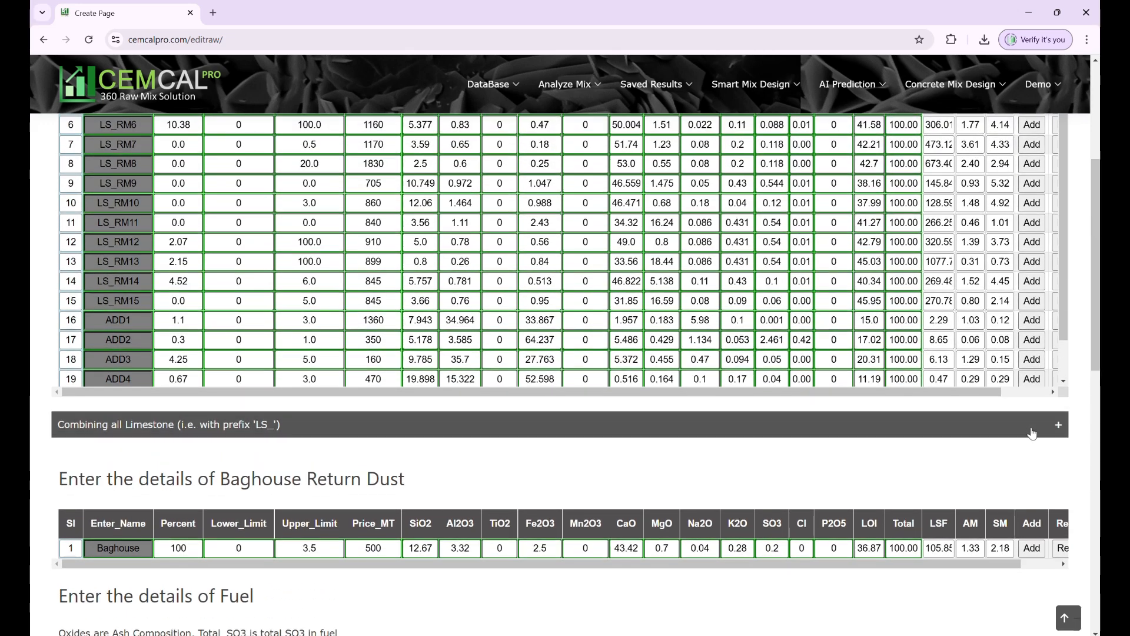
{"action": "left_click", "coordinate": [1032, 434]}
Step: Examine the total price and LSF of all limestones in the combined limestone table's total row
{"action": "scroll", "coordinate": [500, 324], "scroll_direction": "down", "scroll_amount": 4}
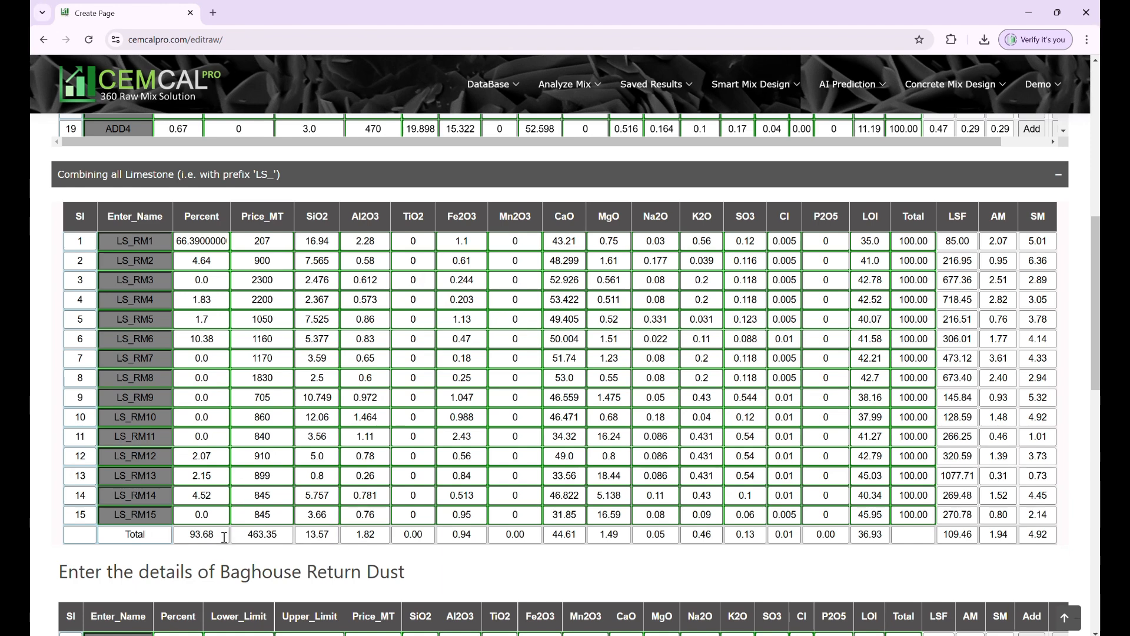
{"action": "double_click", "coordinate": [262, 534]}
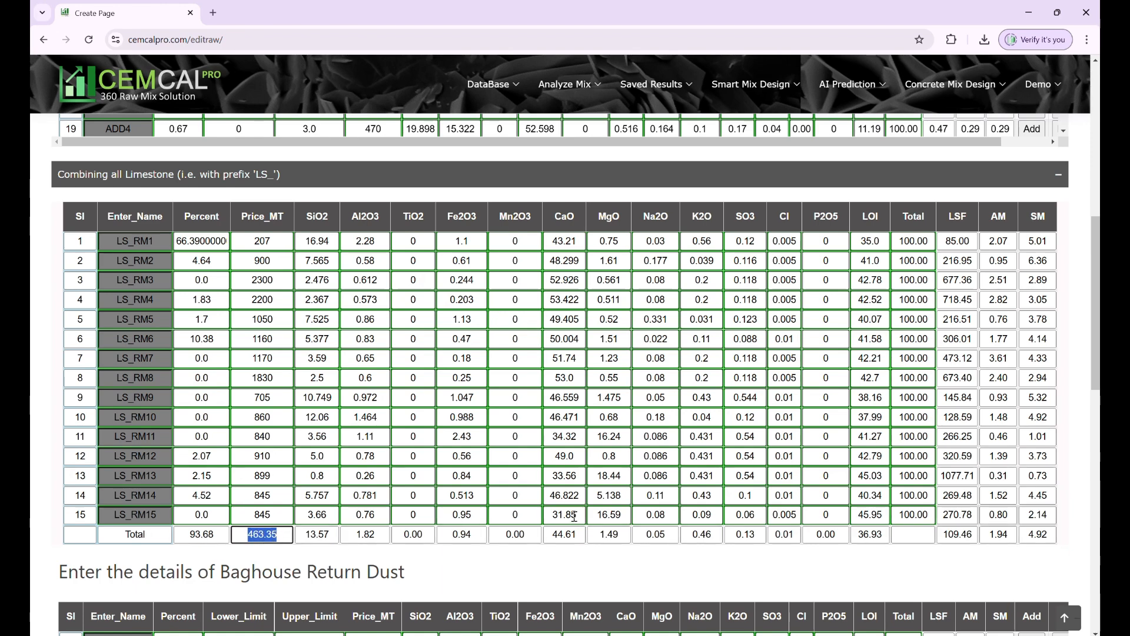
{"action": "double_click", "coordinate": [960, 533]}
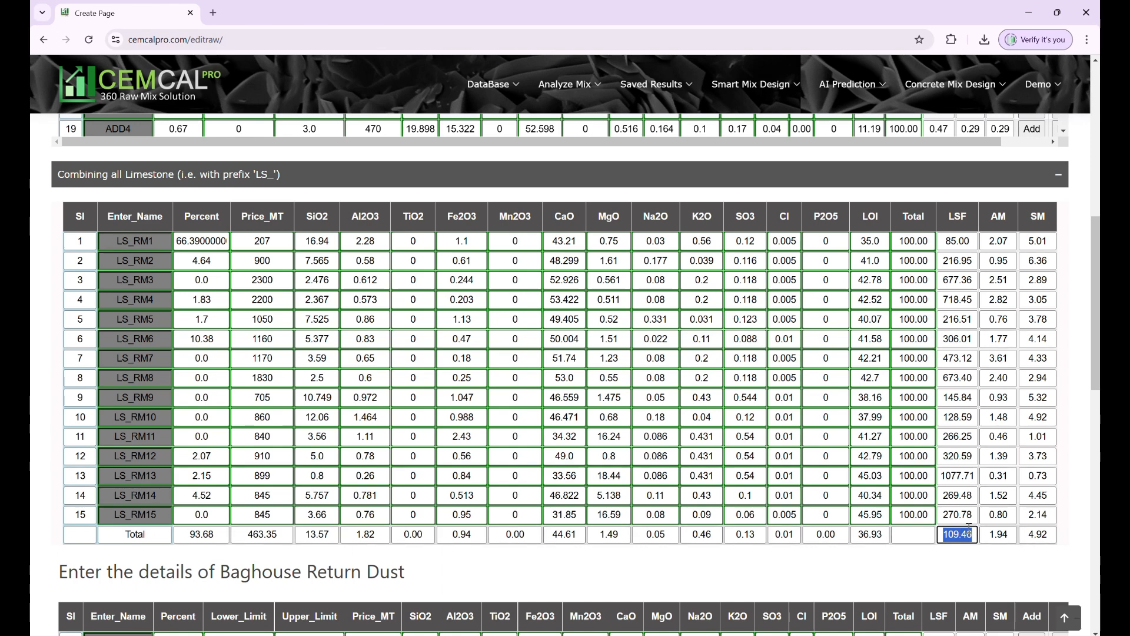
{"action": "left_click_drag", "start_coordinate": [1096, 386], "coordinate": [1096, 413]}
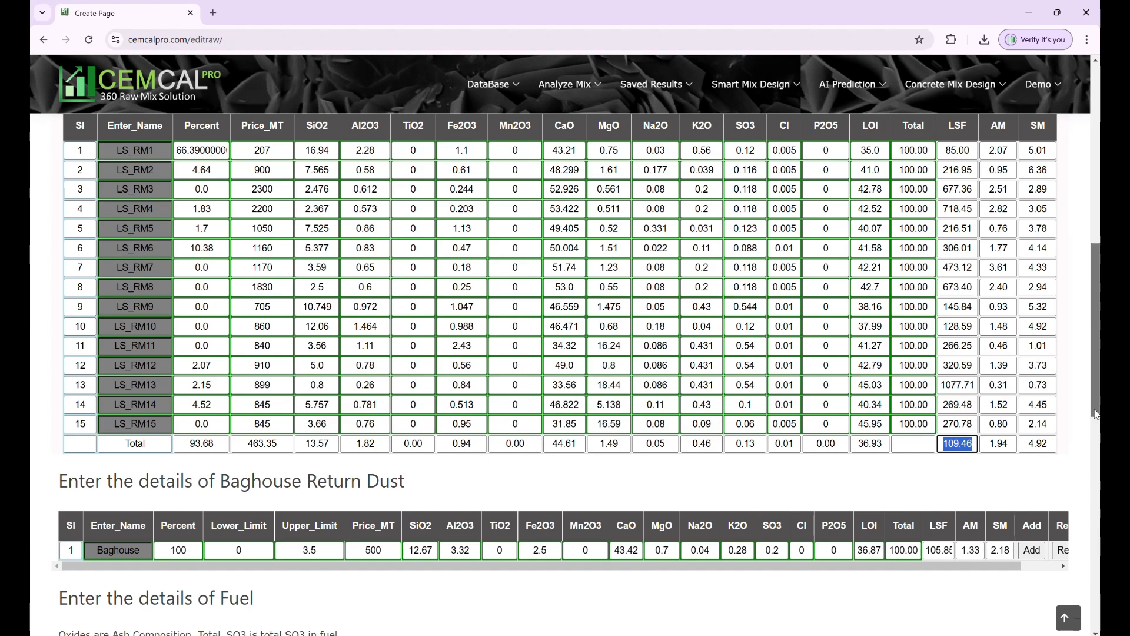
{"action": "left_click_drag", "start_coordinate": [1096, 414], "coordinate": [1096, 327]}
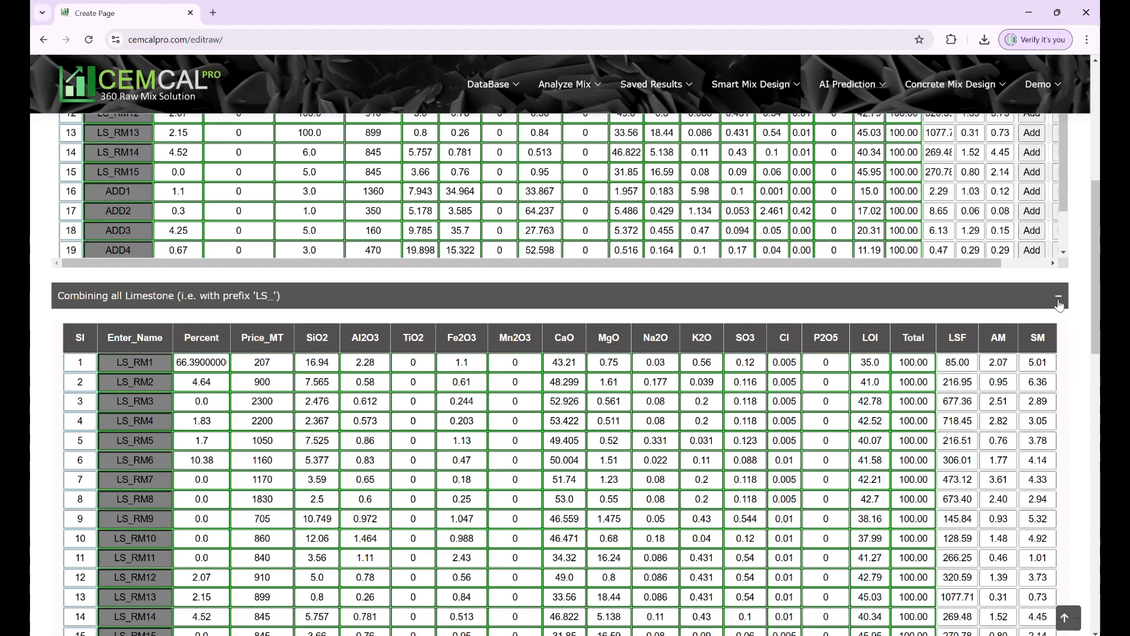
Step: Collapse and expand the combined limestone section once more and view its rows down to the total
{"action": "left_click", "coordinate": [1054, 307]}
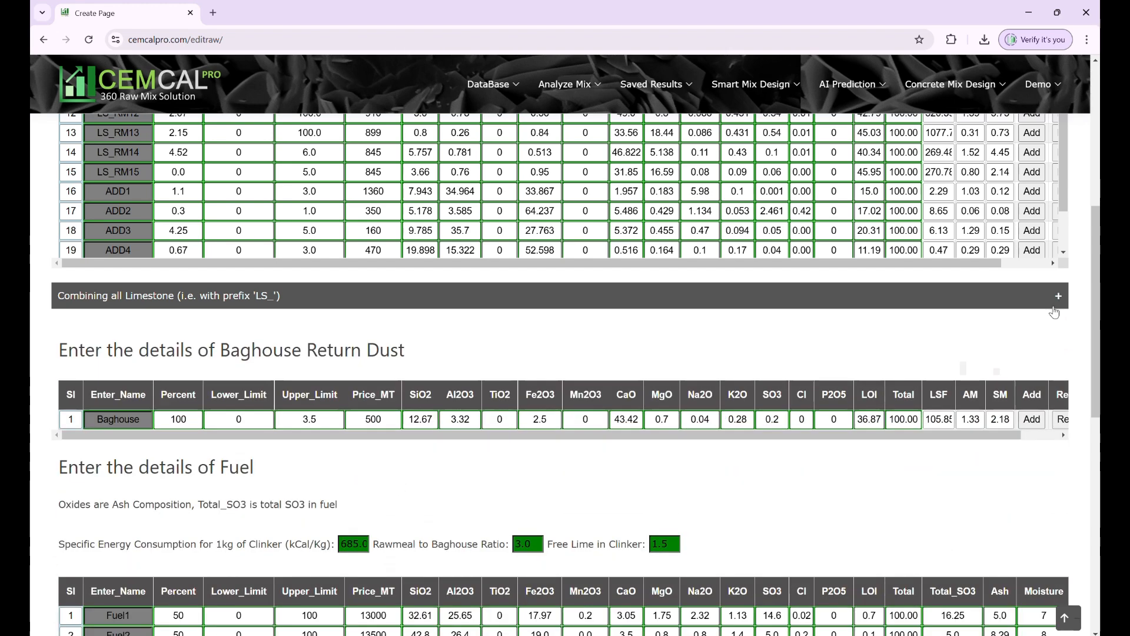
{"action": "left_click", "coordinate": [1054, 307]}
{"action": "left_click_drag", "start_coordinate": [1094, 293], "coordinate": [1093, 340]}
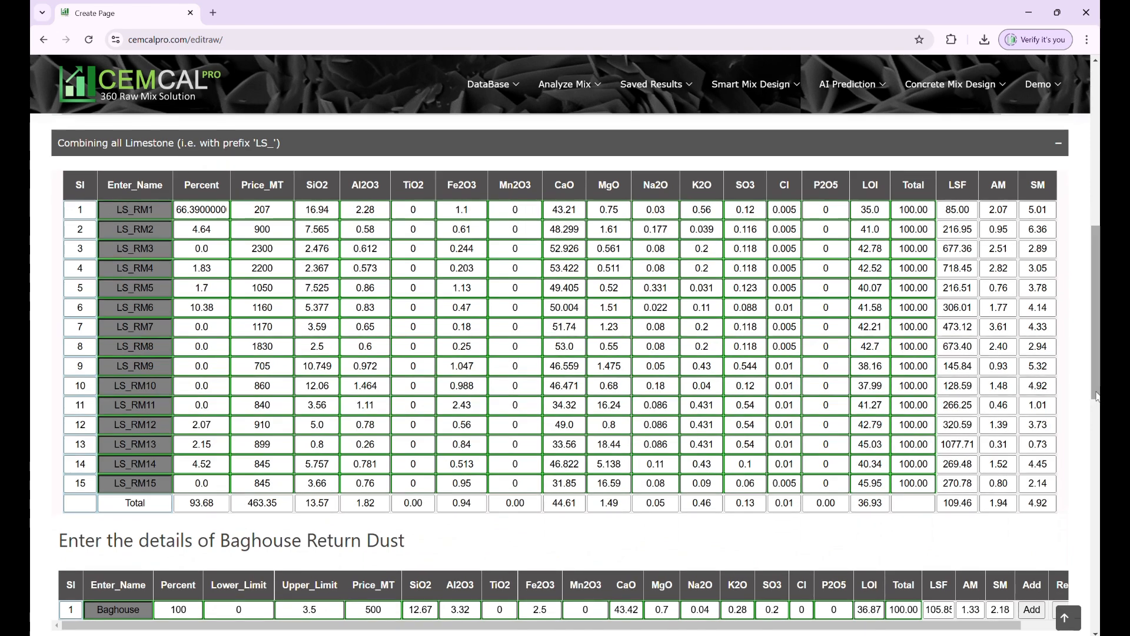
Step: Return to the data table and create a new raw mix file with manual data entry
{"action": "left_click_drag", "start_coordinate": [1097, 378], "coordinate": [1098, 216]}
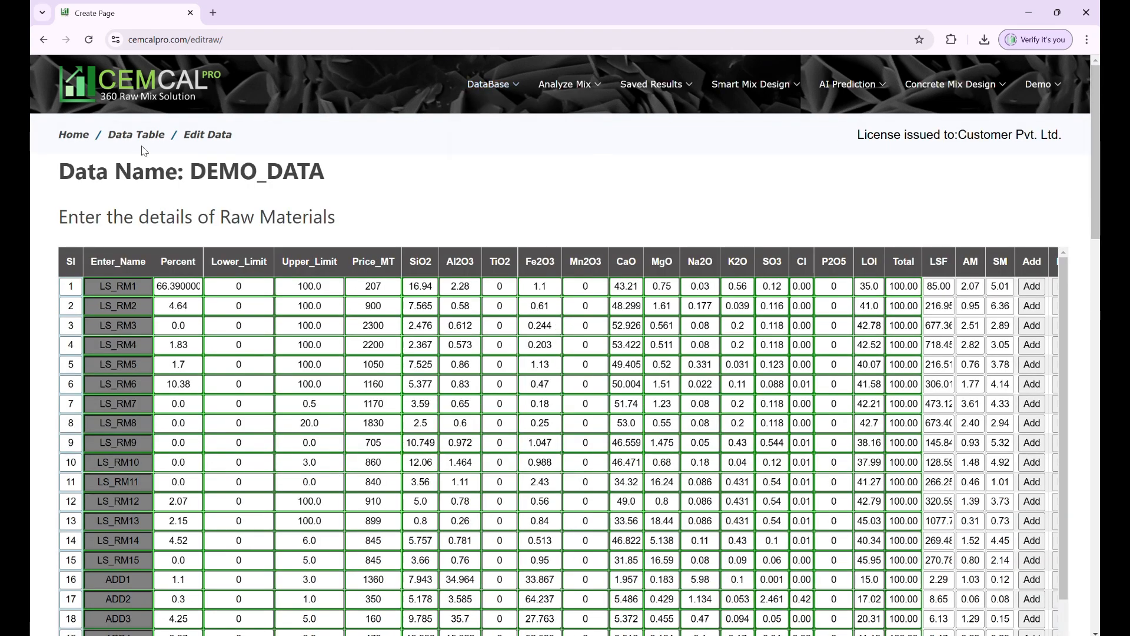
{"action": "left_click", "coordinate": [127, 137]}
{"action": "mouse_move", "coordinate": [129, 175]}
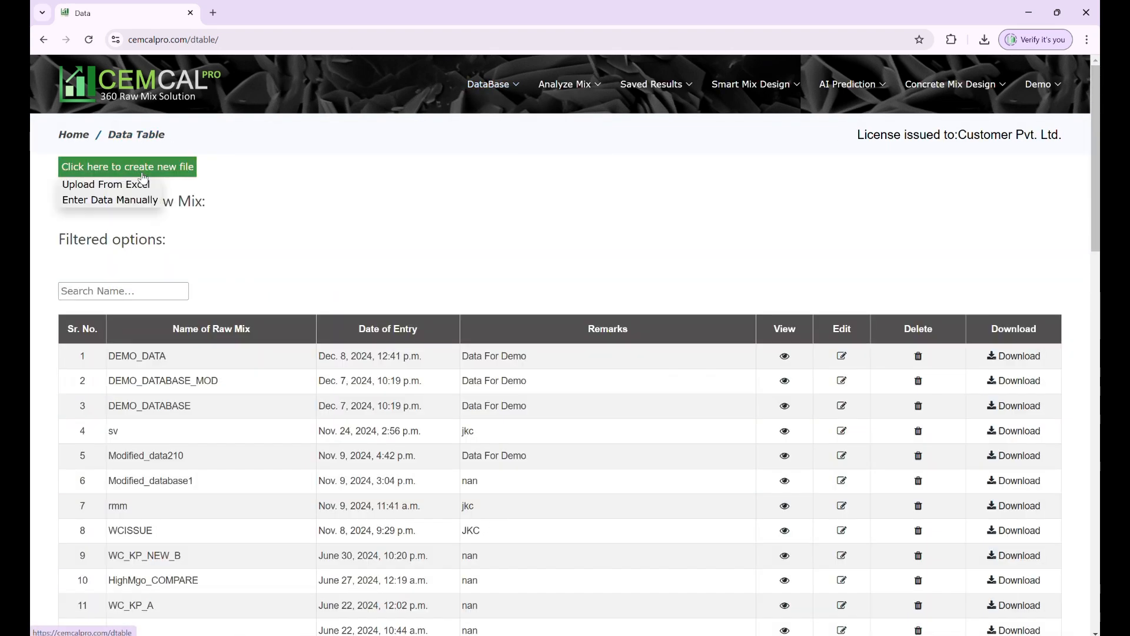
{"action": "left_click", "coordinate": [93, 200]}
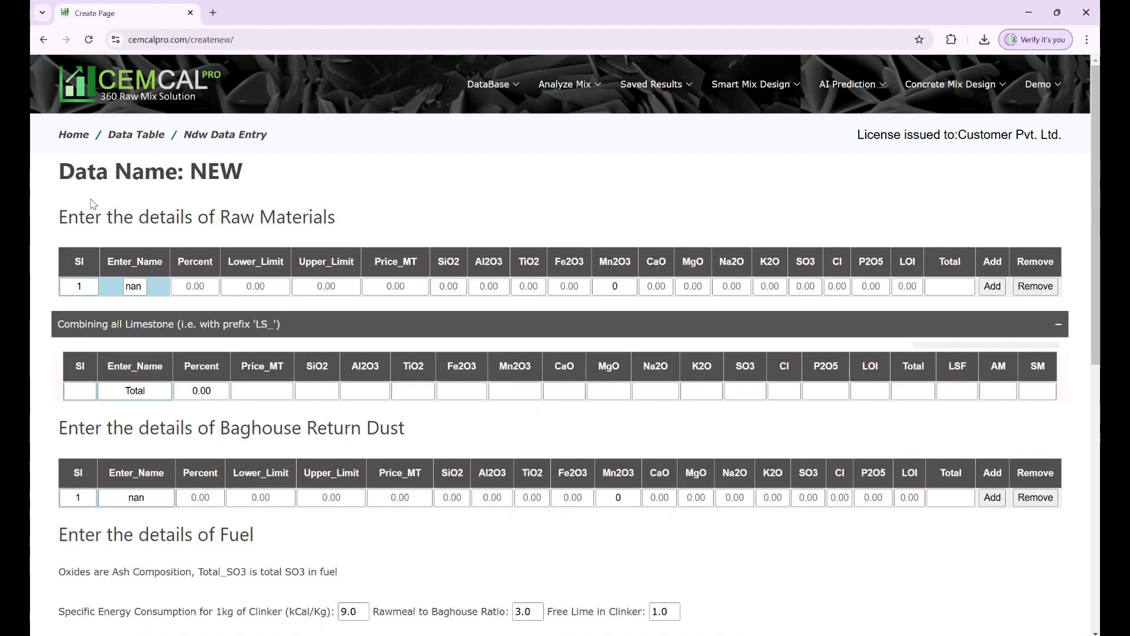
Step: Add two blank rows to the raw materials table and one to the baghouse return dust table
{"action": "left_click", "coordinate": [993, 294]}
{"action": "left_click", "coordinate": [993, 297]}
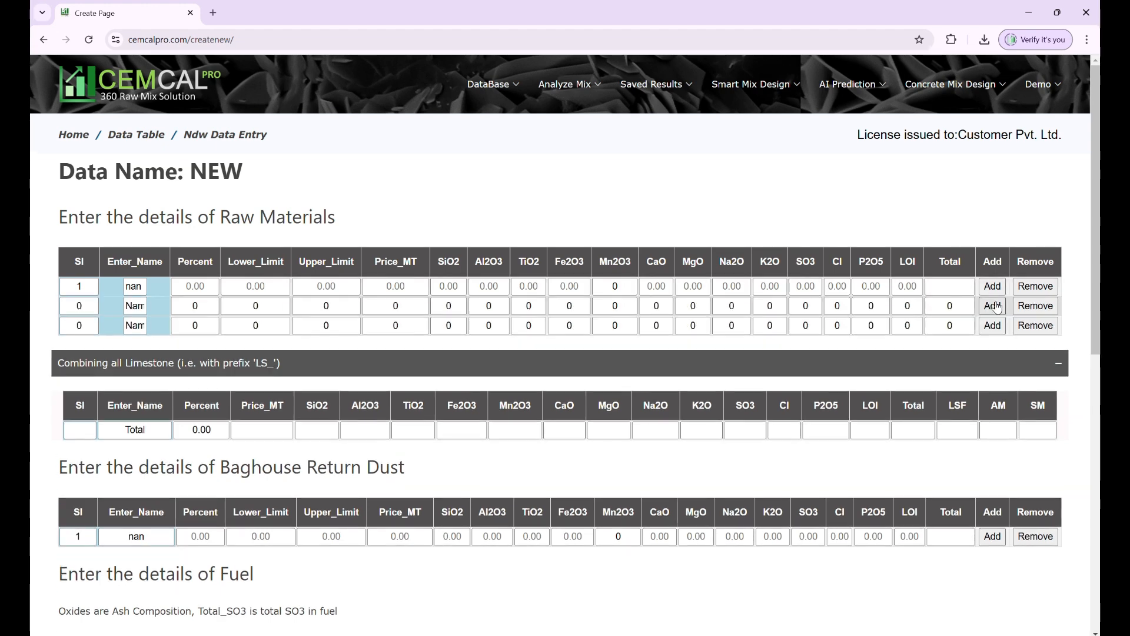
{"action": "left_click", "coordinate": [1036, 333]}
{"action": "left_click", "coordinate": [994, 311]}
{"action": "scroll", "coordinate": [1090, 384], "scroll_direction": "down", "scroll_amount": 2}
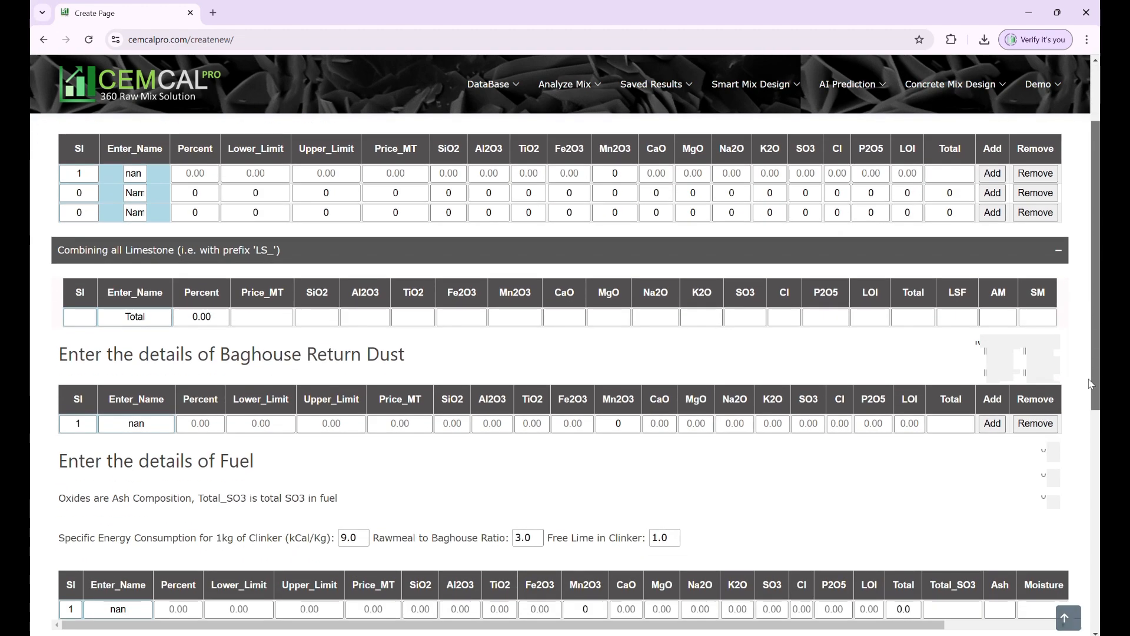
{"action": "left_click", "coordinate": [992, 423]}
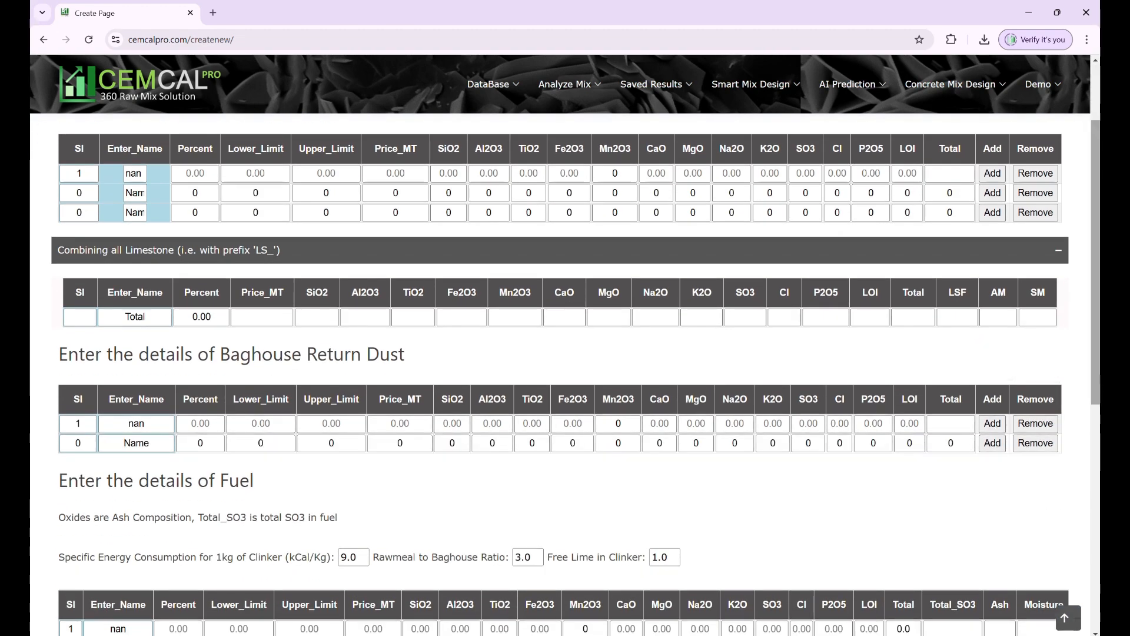
Step: Try to submit the manually created raw mix with the data name NEW
{"action": "scroll", "coordinate": [1014, 540], "scroll_direction": "down", "scroll_amount": 6}
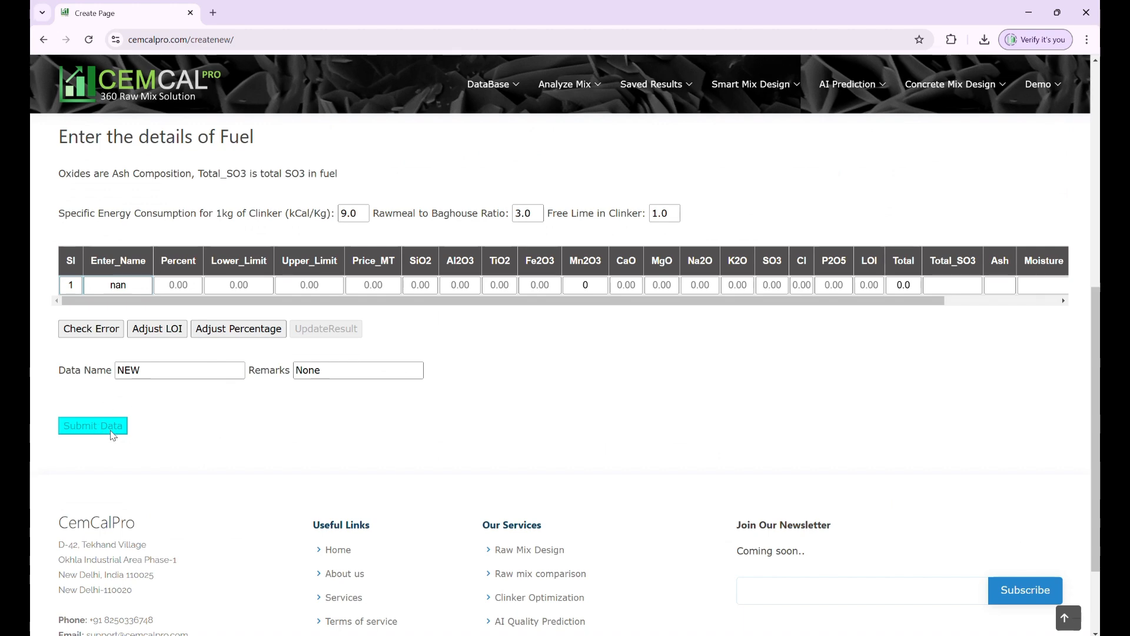
{"action": "left_click", "coordinate": [112, 433]}
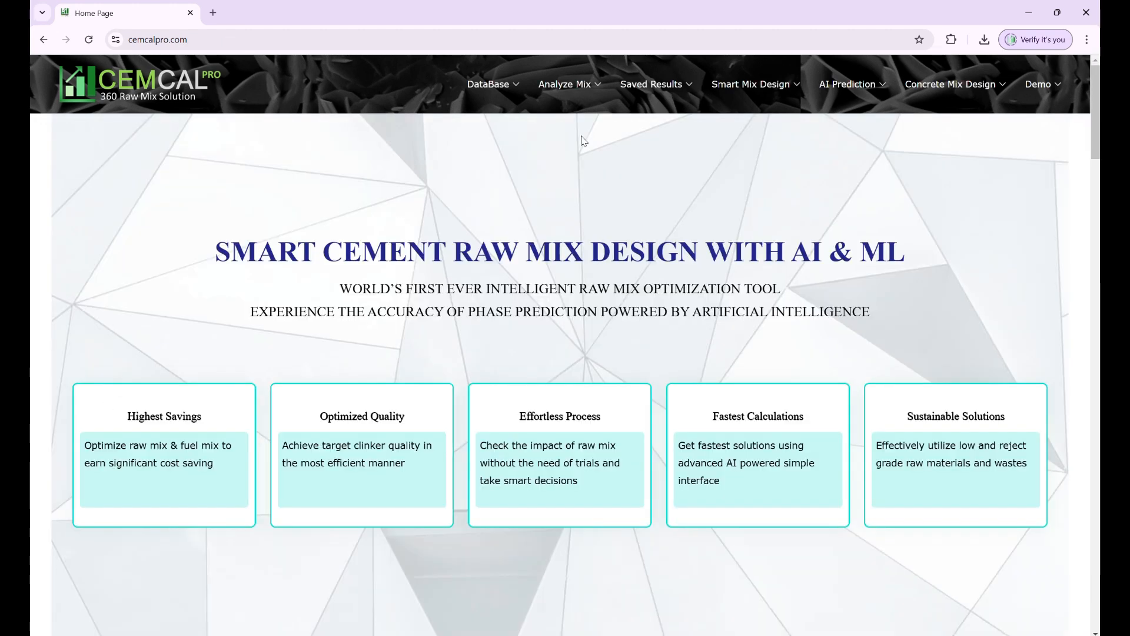